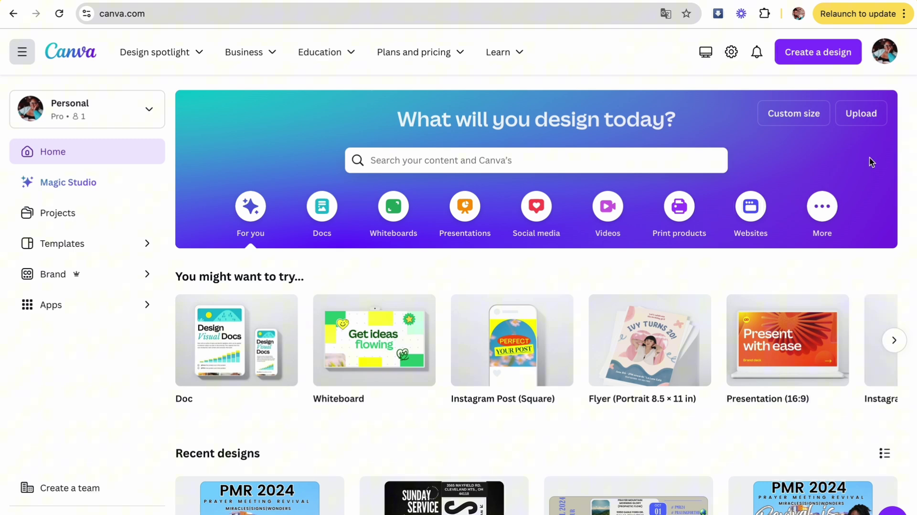
Open the Create a design menu listing suggested formats
left_click(818, 61)
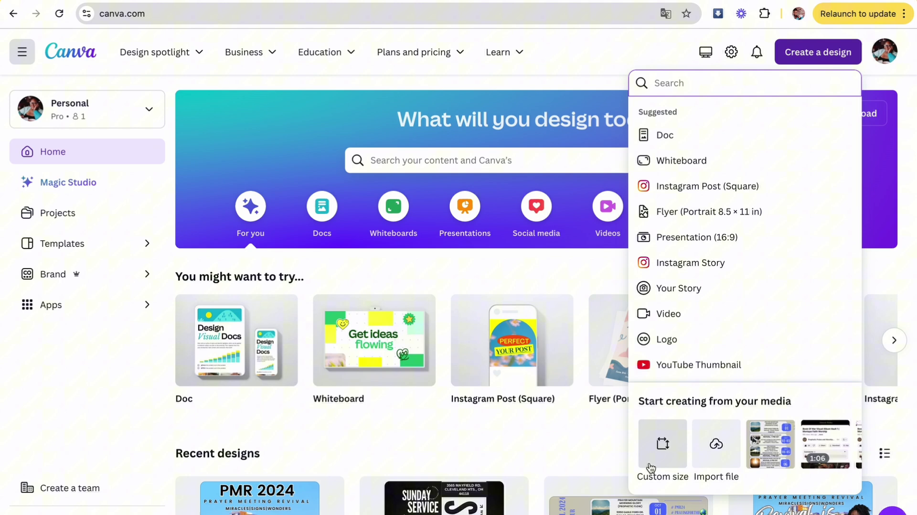
Start a blank YouTube Thumbnail and add the first wildcat face graphic from an Elements search
left_click(689, 365)
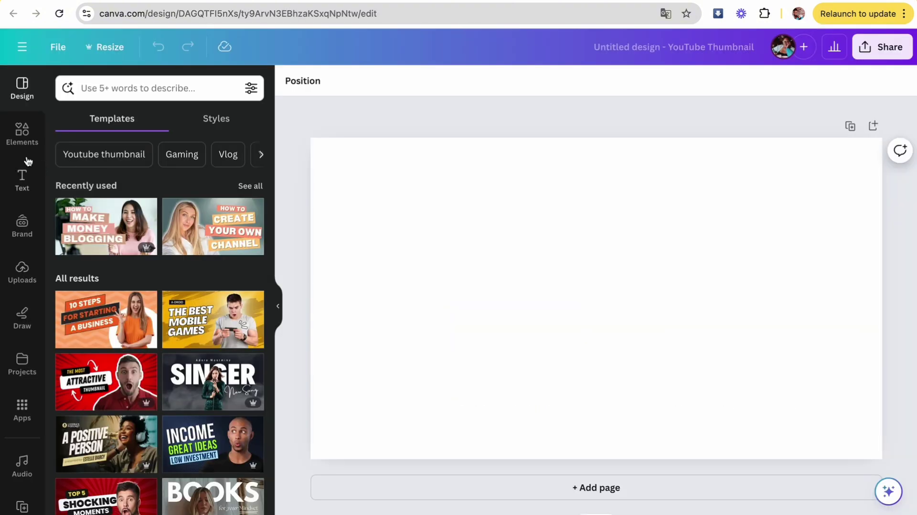
left_click(22, 139)
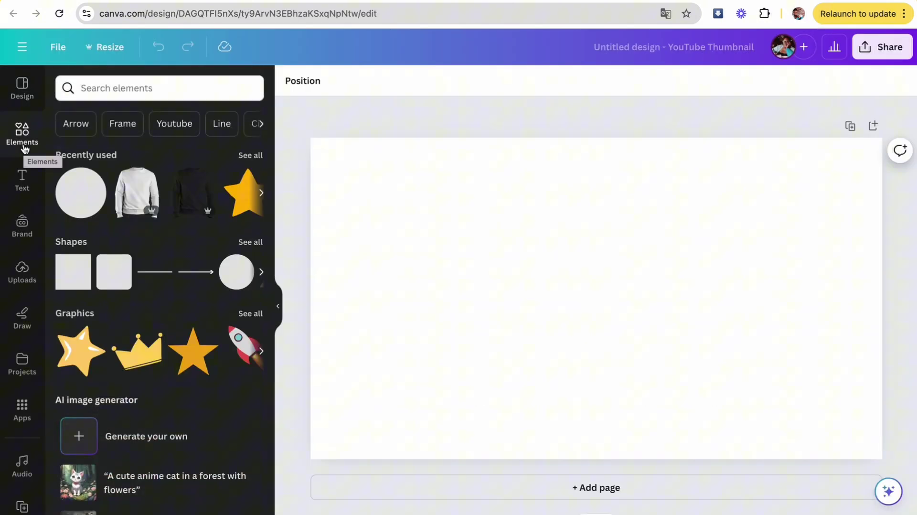
left_click(149, 90)
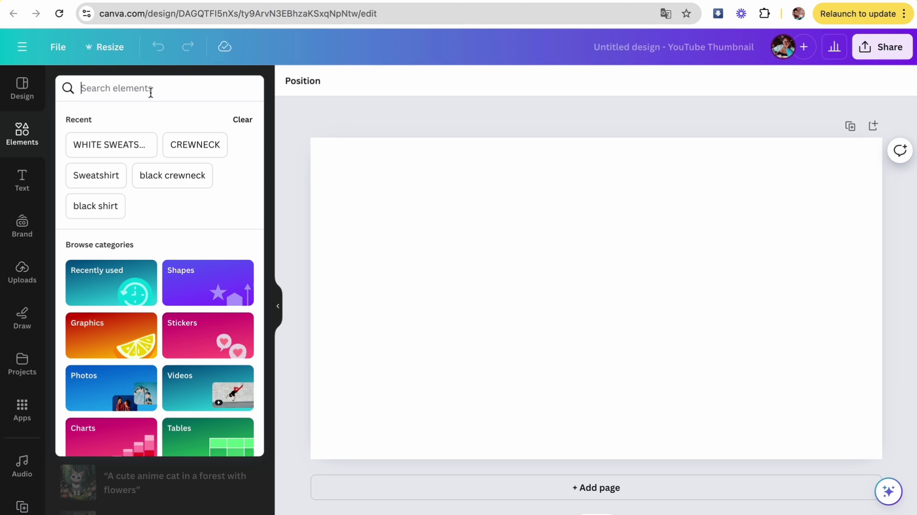
type("wildcat")
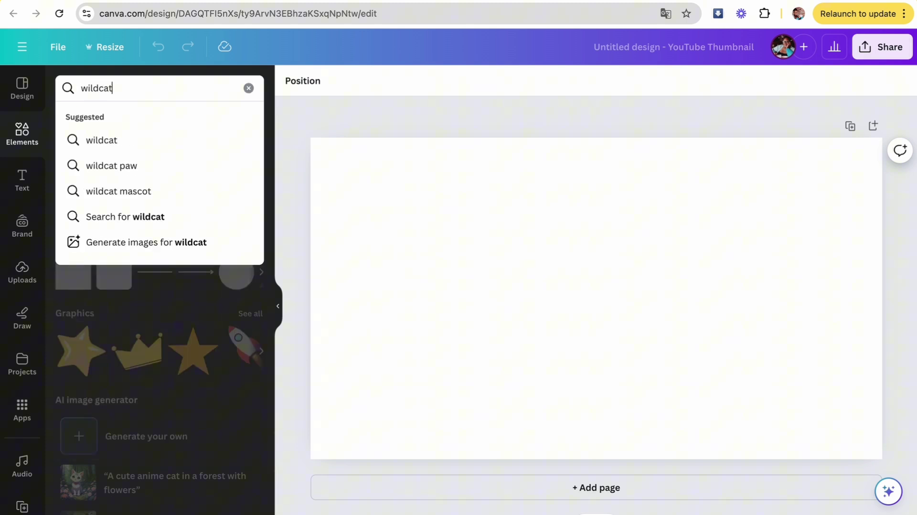
key("Return")
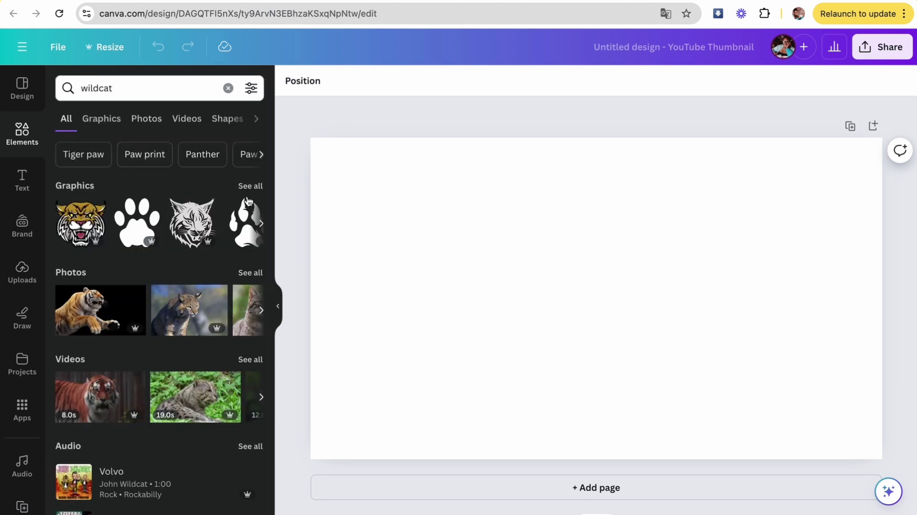
left_click(250, 188)
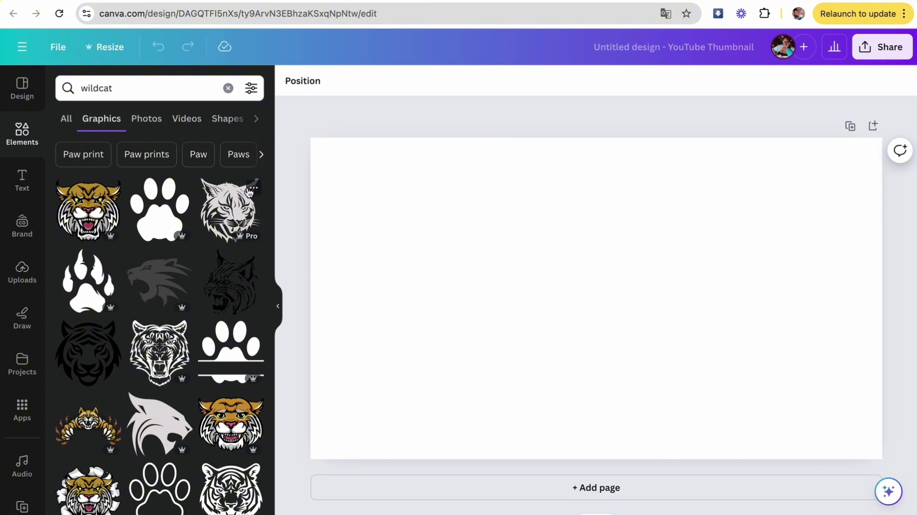
left_click(88, 210)
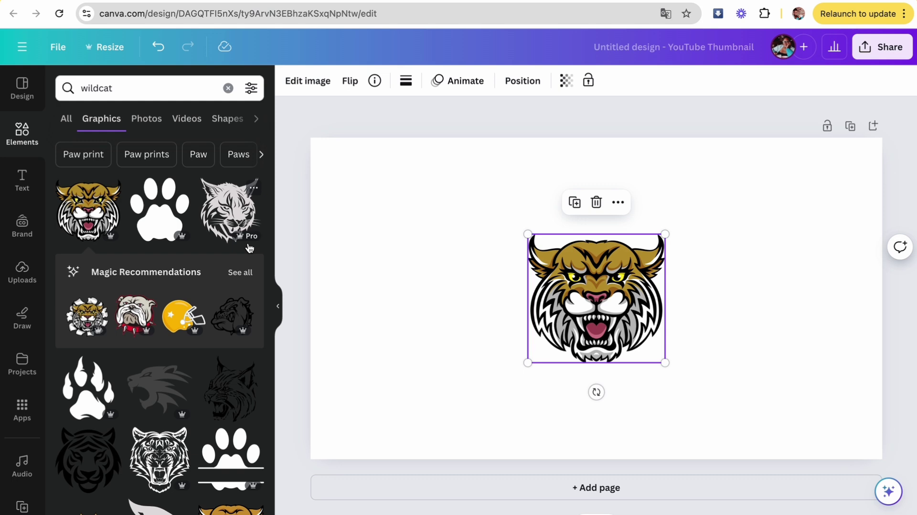
Add a red heart graphic from a 'heart' search, shrunk small in the bottom-right corner
left_click(229, 88)
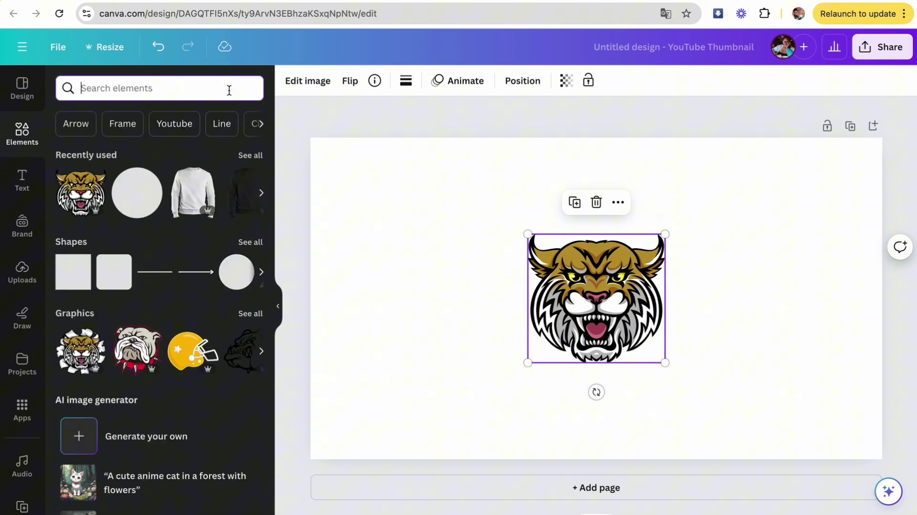
type("heart")
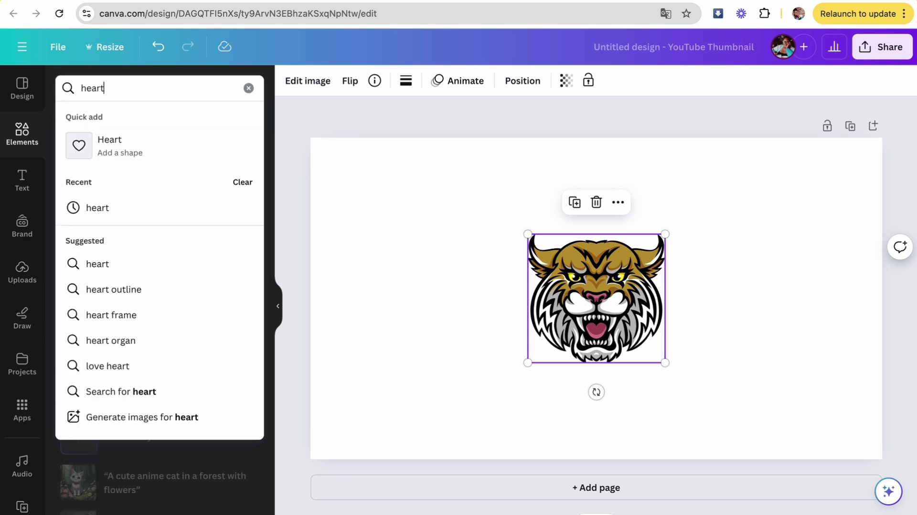
key("Return")
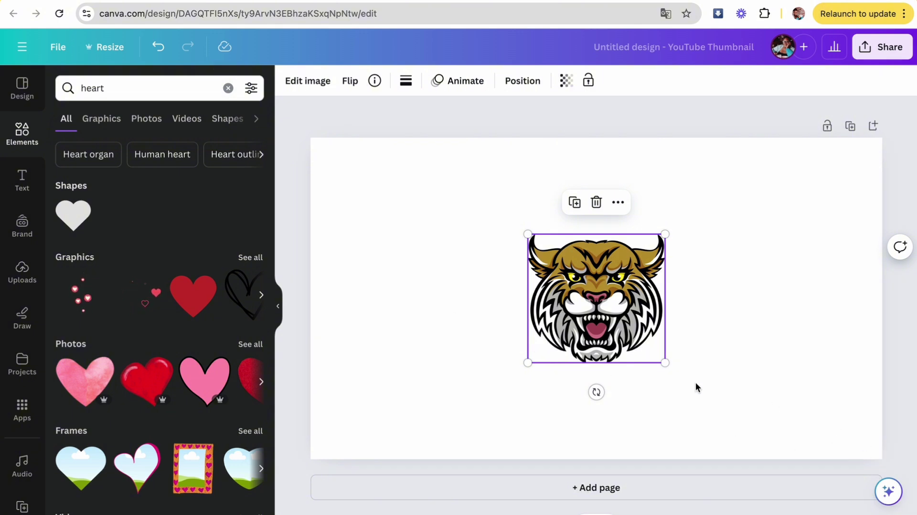
left_click(211, 313)
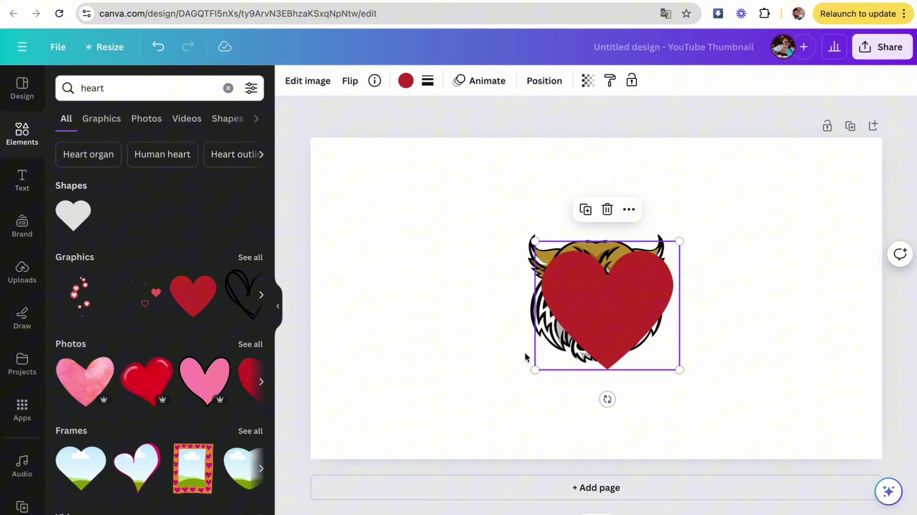
left_click_drag(591, 285, 790, 371)
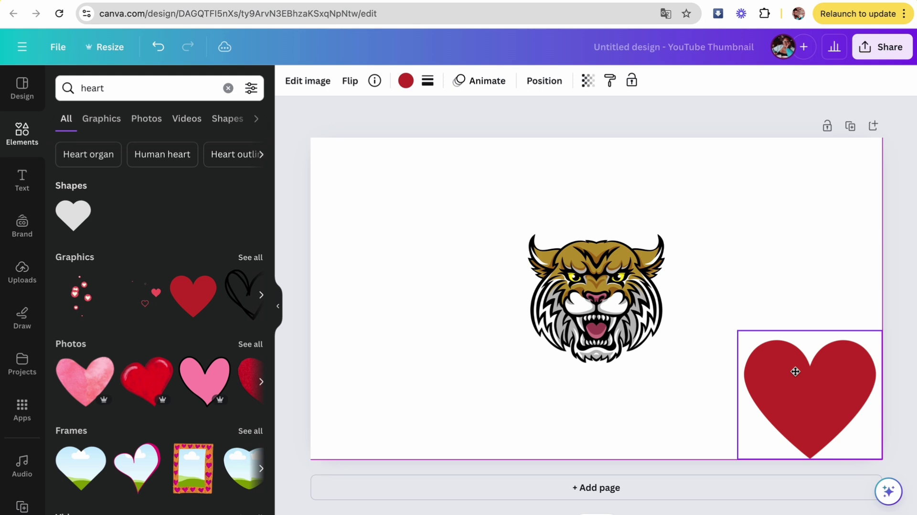
left_click_drag(736, 329, 848, 420)
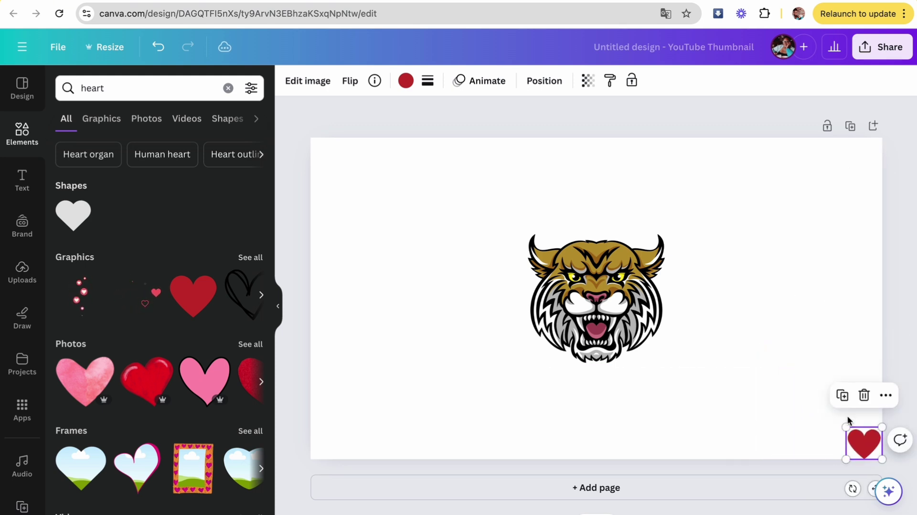
Crop the wildcat face down to its right half
left_click(554, 296)
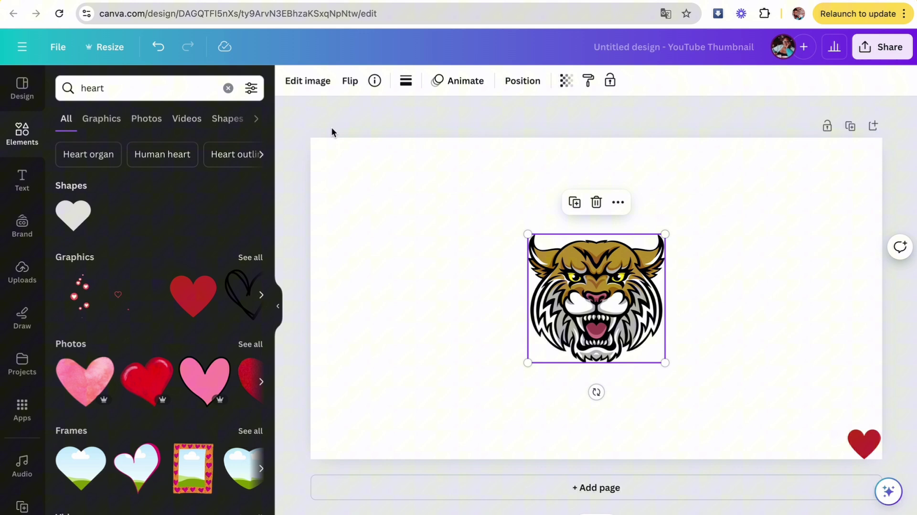
left_click(298, 86)
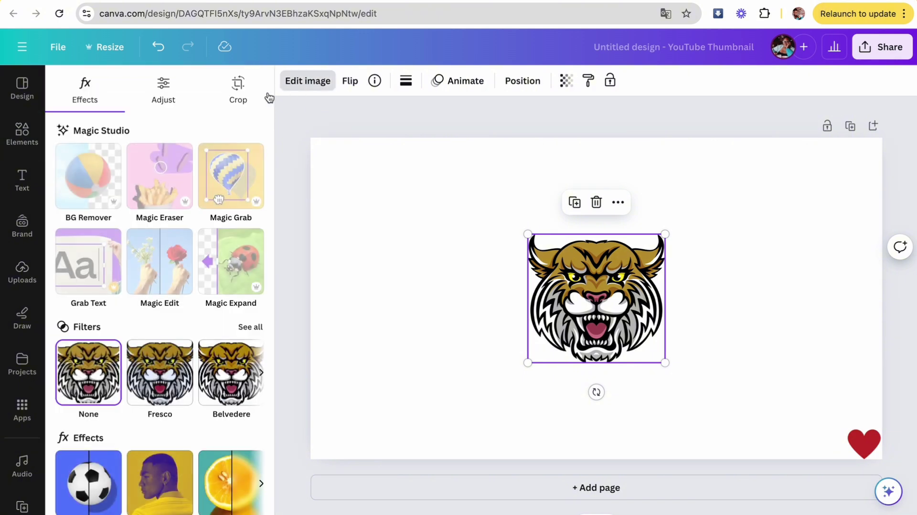
left_click(238, 91)
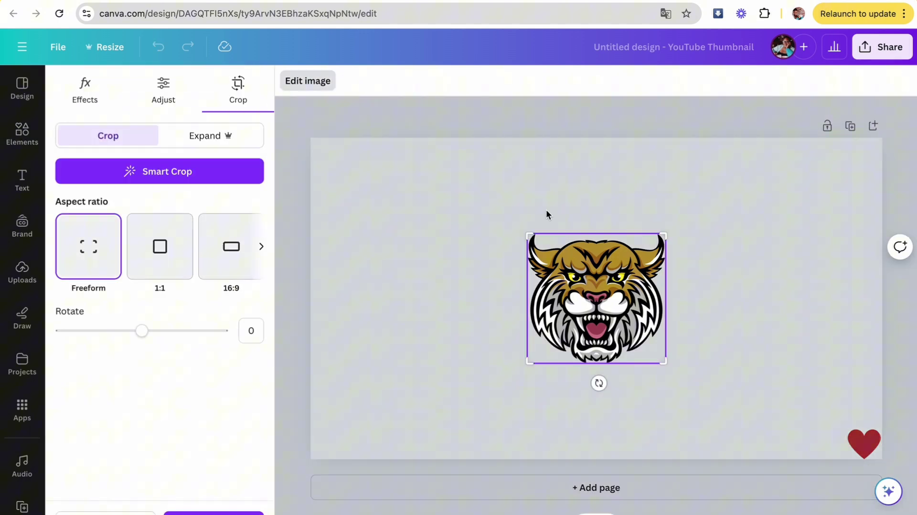
left_click_drag(527, 232, 597, 235)
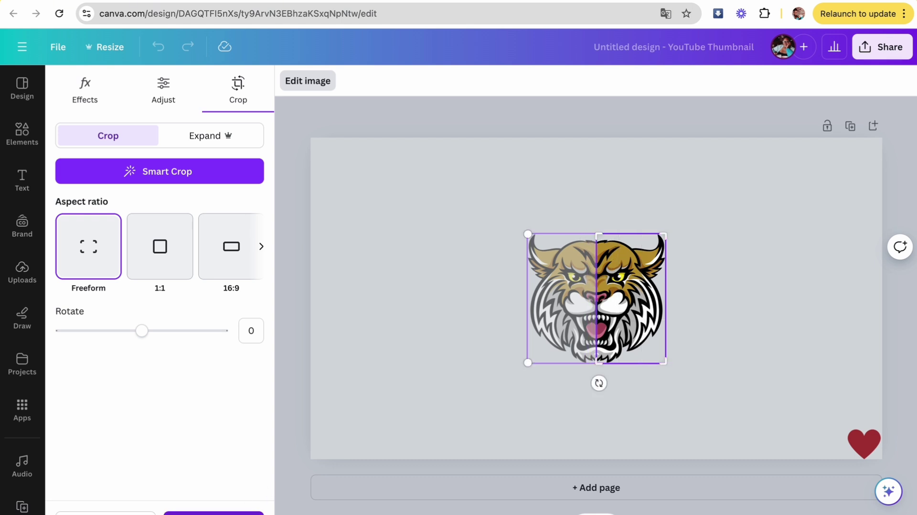
key("Return")
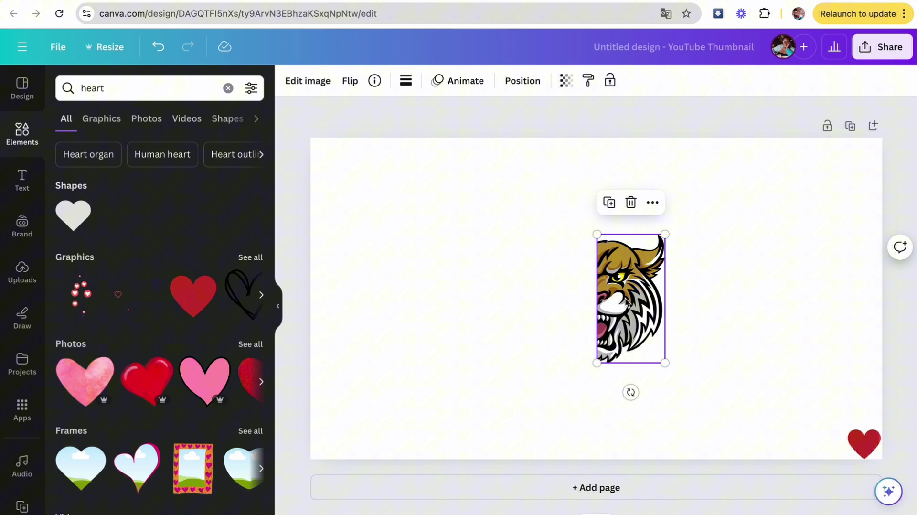
Shrink the half wildcat face and place it against the page's left edge
left_click_drag(626, 302, 339, 299)
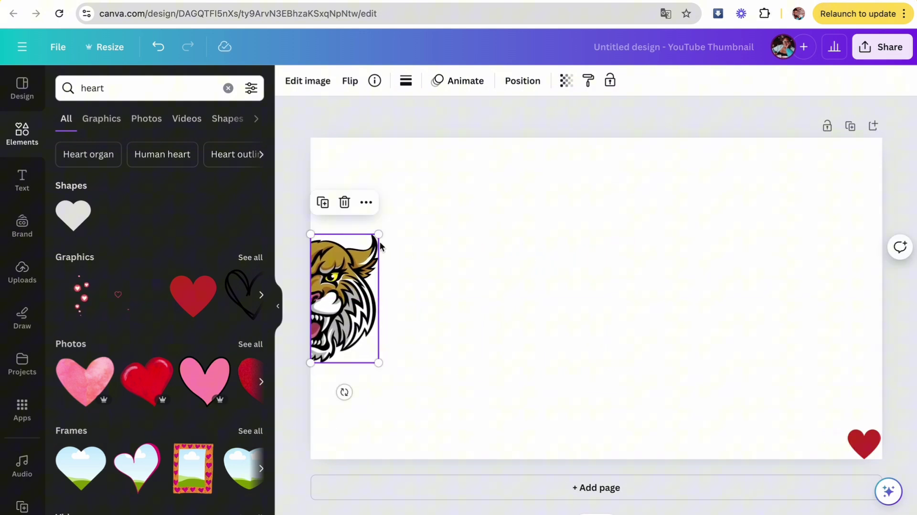
left_click_drag(378, 234, 360, 263)
left_click_drag(335, 304, 336, 298)
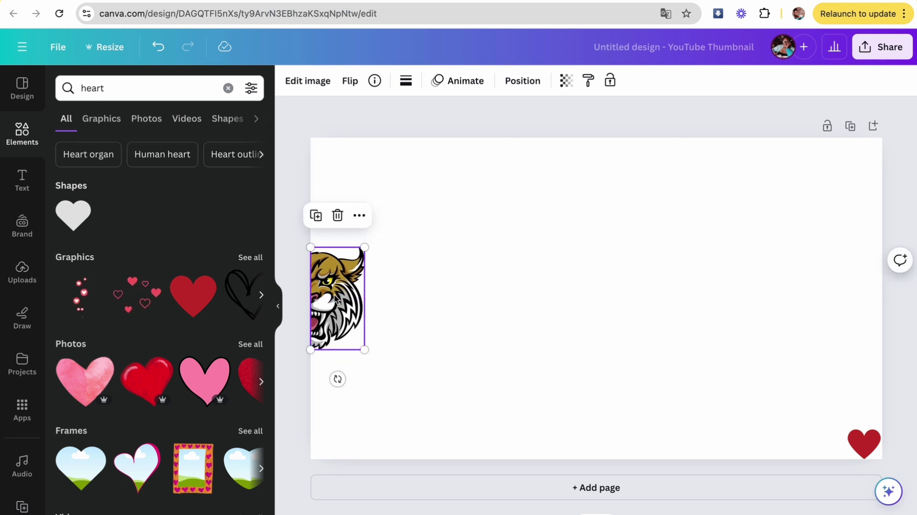
Make the page background solid Green #00bf63
left_click(487, 230)
left_click(289, 81)
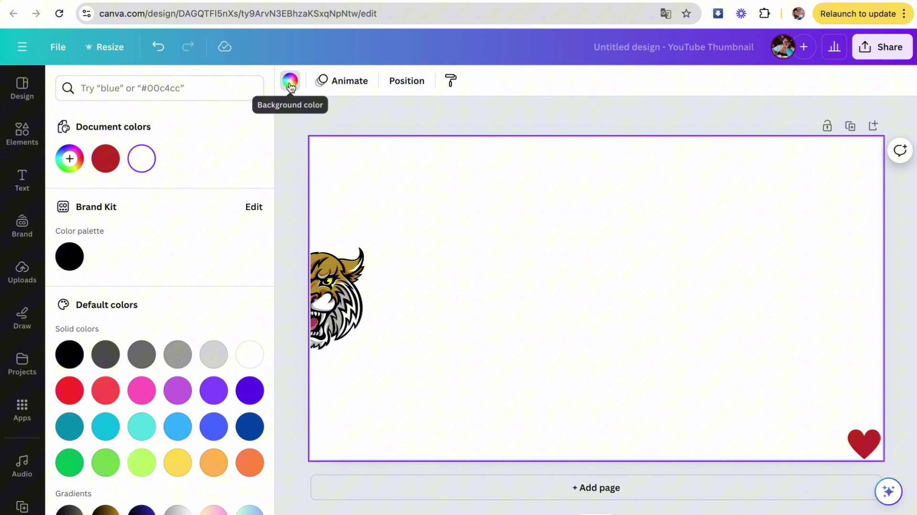
left_click(77, 464)
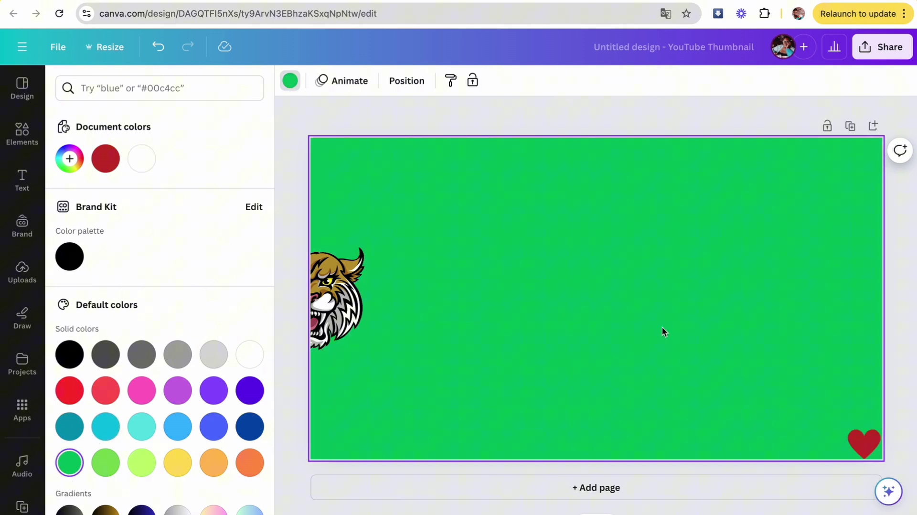
Rename the design to 'wildcat'
left_click(744, 59)
type("wildcat")
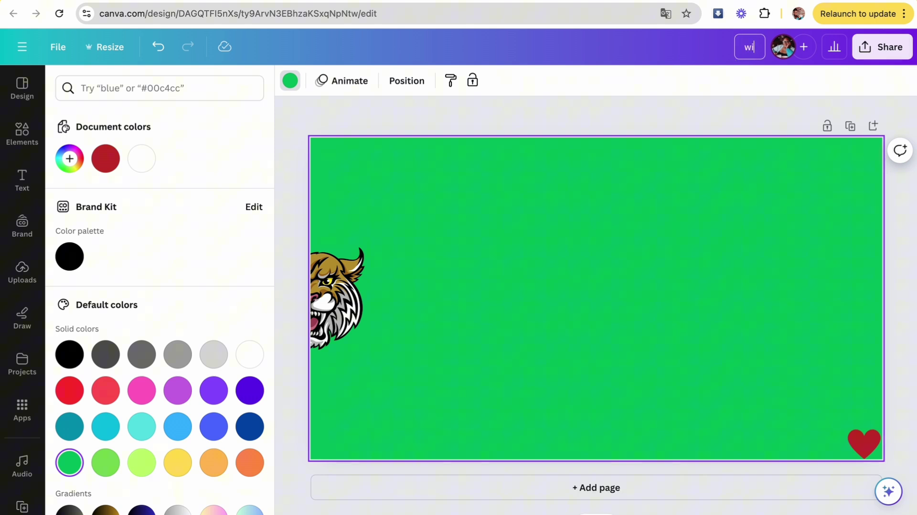
left_click(723, 103)
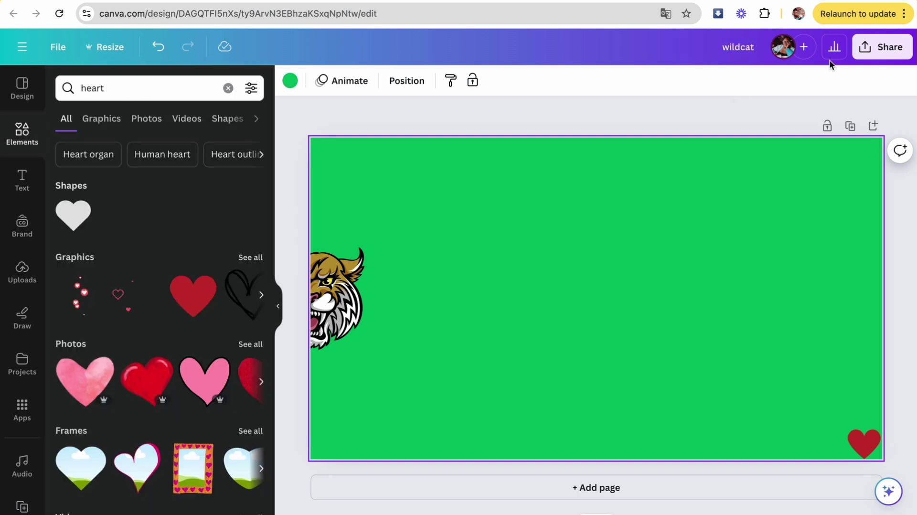
Download the design as a PNG, saving wildcat.png
left_click(897, 47)
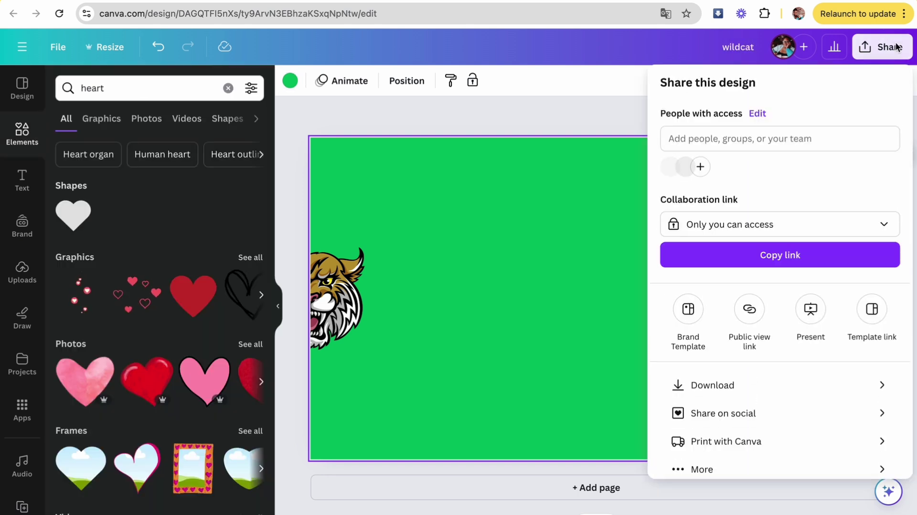
left_click(737, 383)
left_click(767, 312)
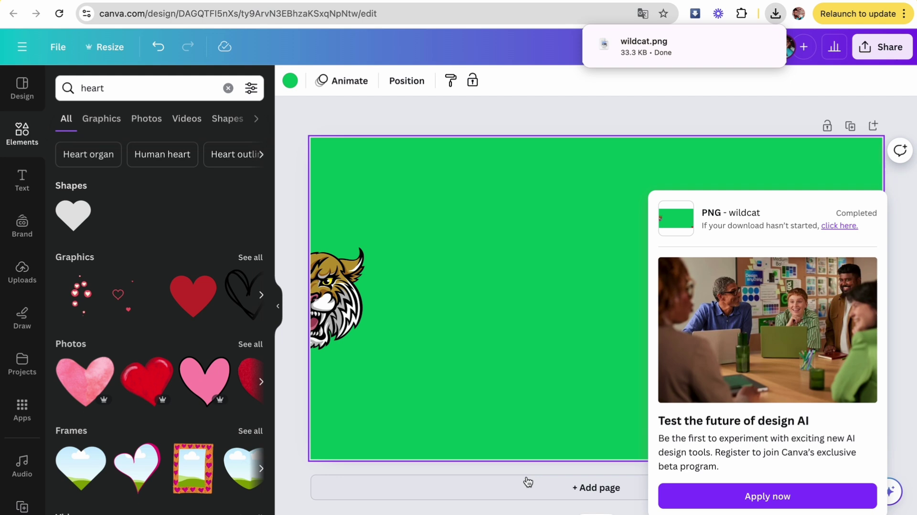
Add a second page, upload wildcat.png from Downloads and place it on page 2
left_click(550, 487)
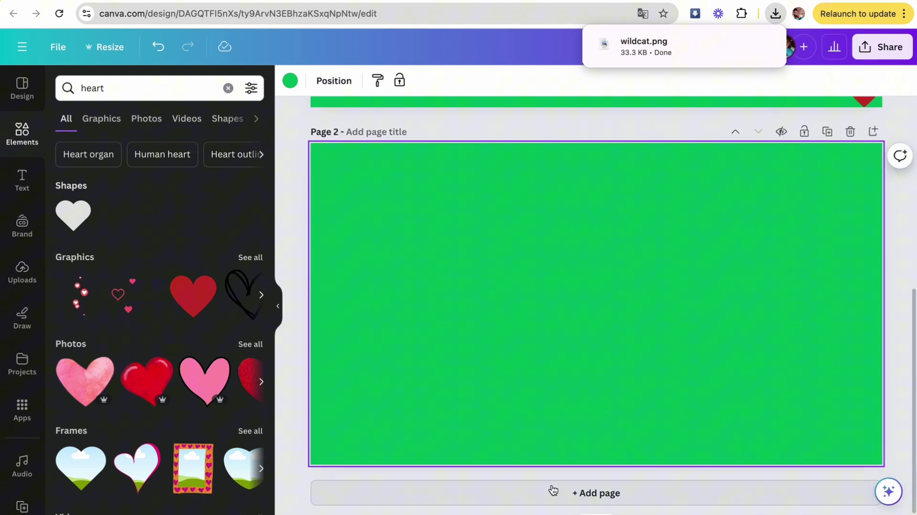
left_click(19, 284)
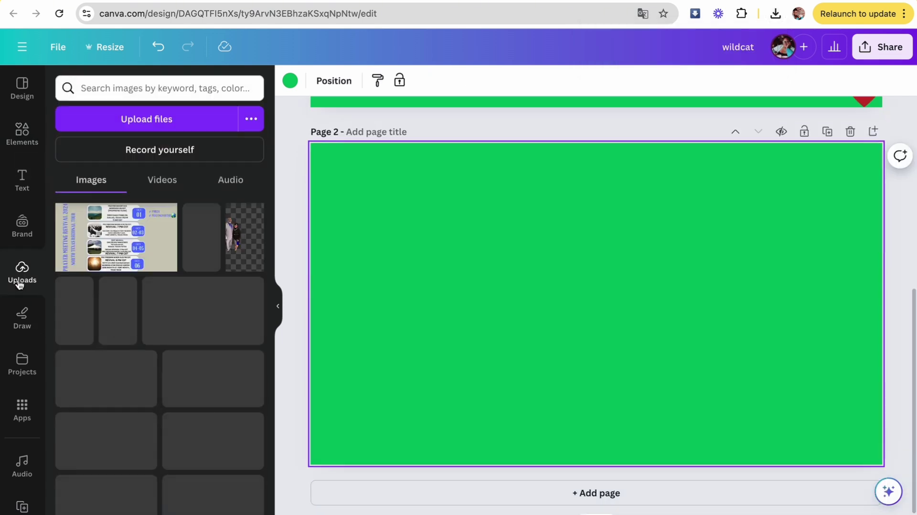
left_click(193, 128)
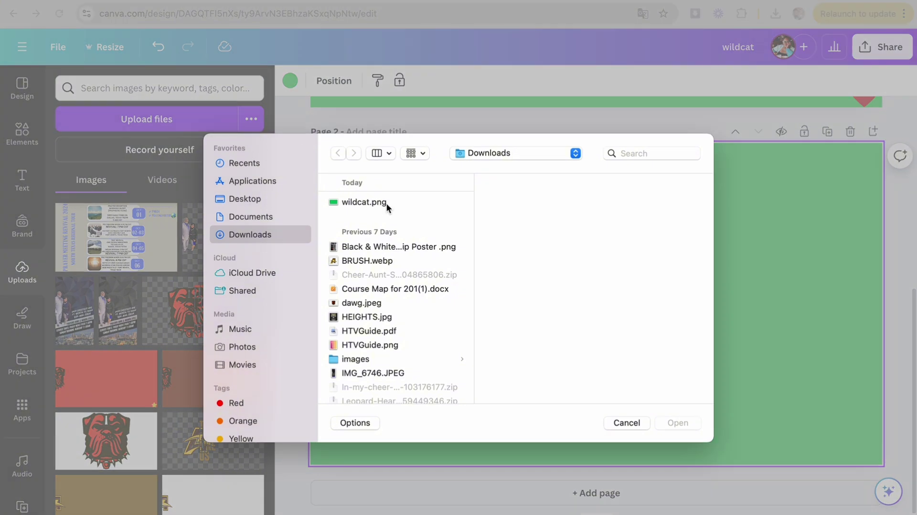
left_click(386, 202)
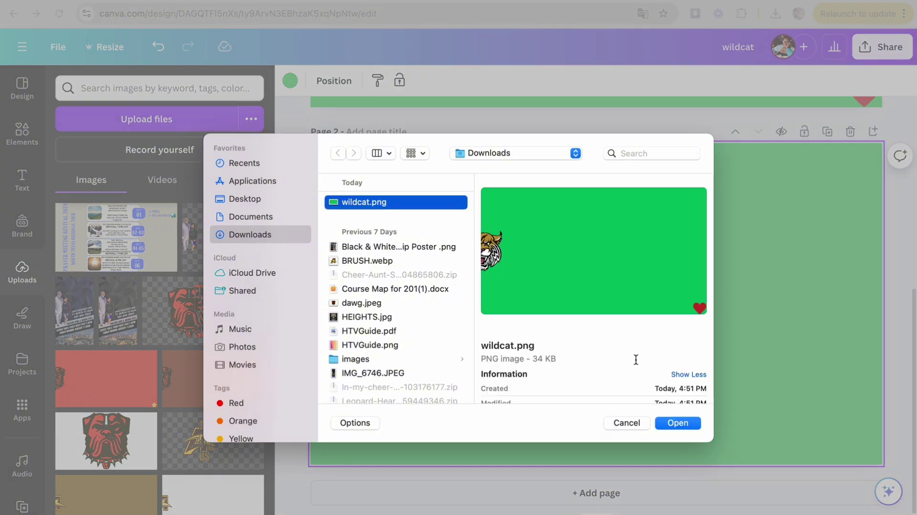
left_click(678, 423)
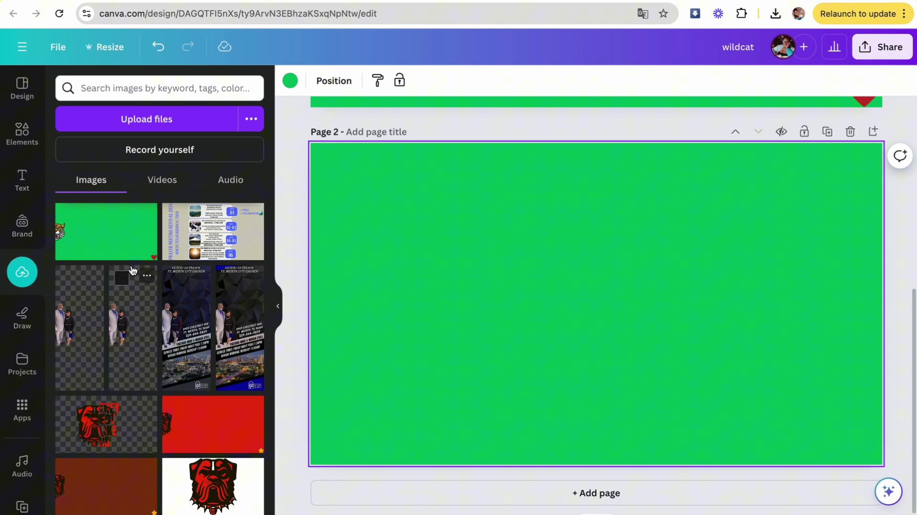
left_click(113, 233)
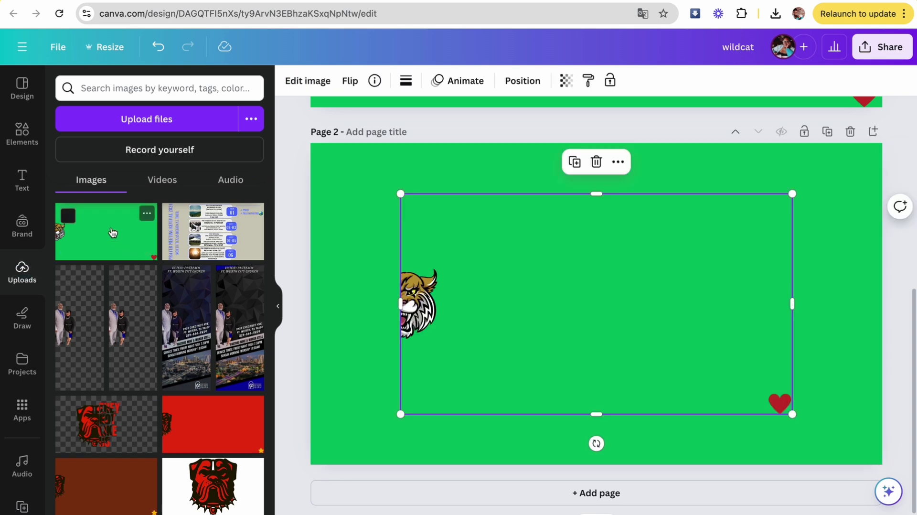
Open the FontFrame app from an Apps search, using the selected wildcat image as fill
left_click(24, 411)
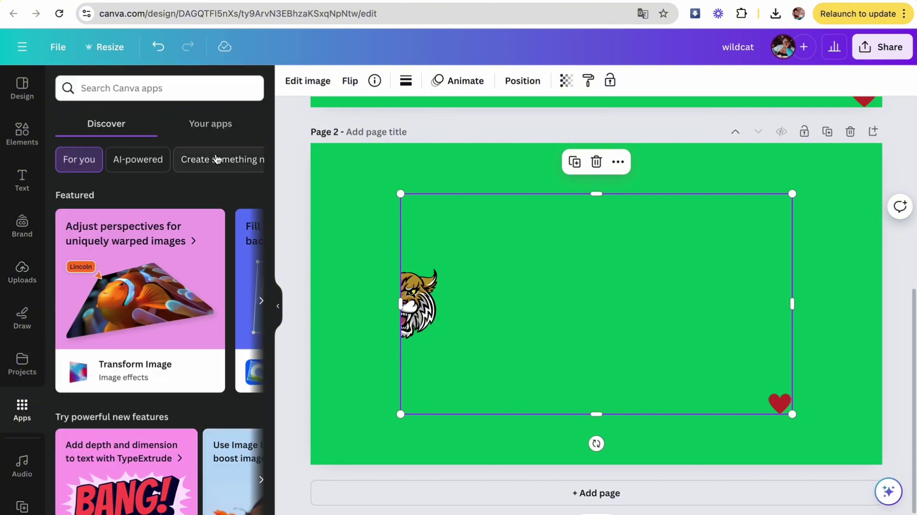
left_click(204, 82)
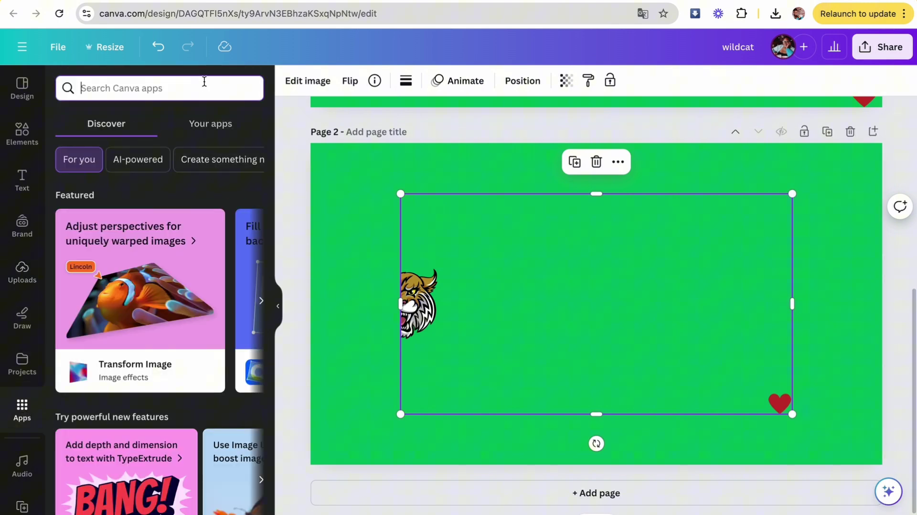
type("font fr")
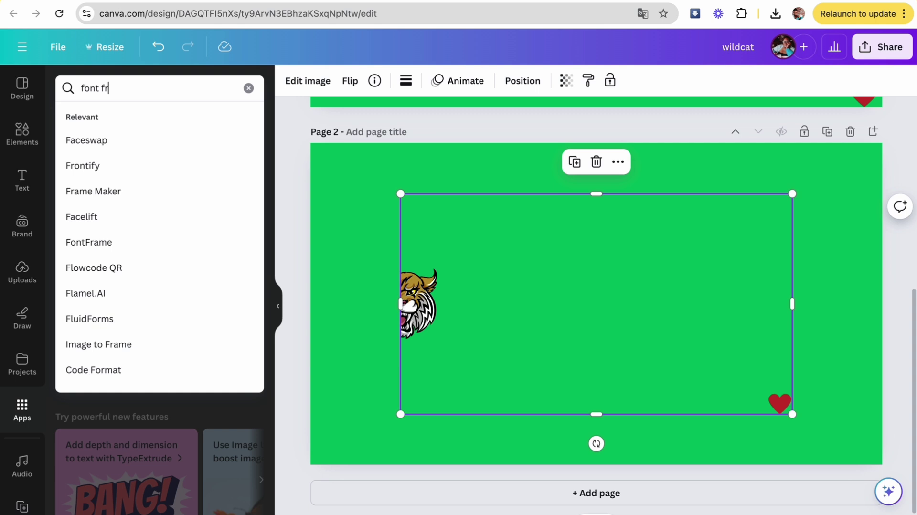
type("ame")
key("Return")
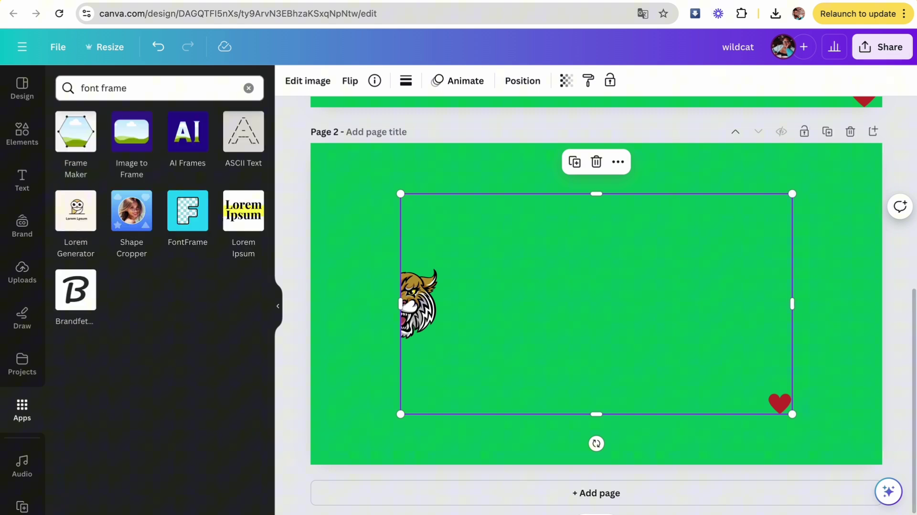
left_click(192, 218)
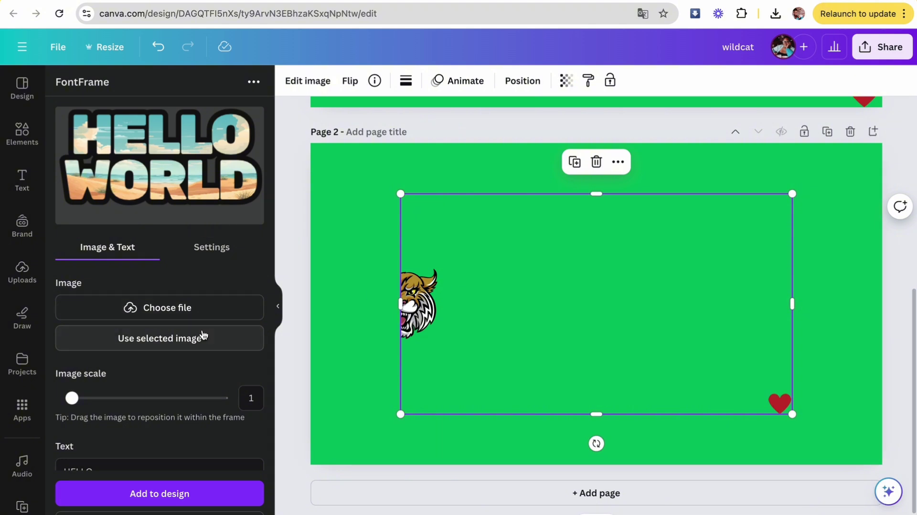
left_click(191, 342)
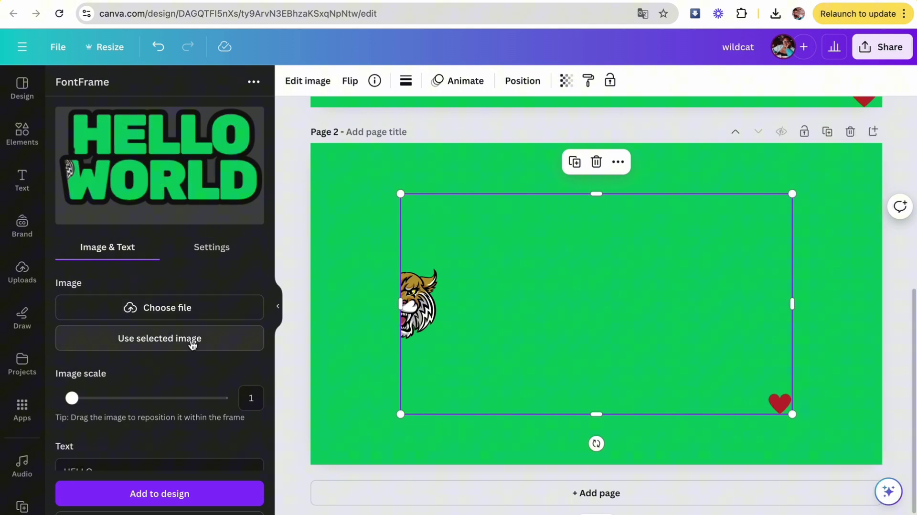
Replace HELLO WORLD with THEY / NOT / LIKE / US on four lines
scroll(193, 344, "down", 2)
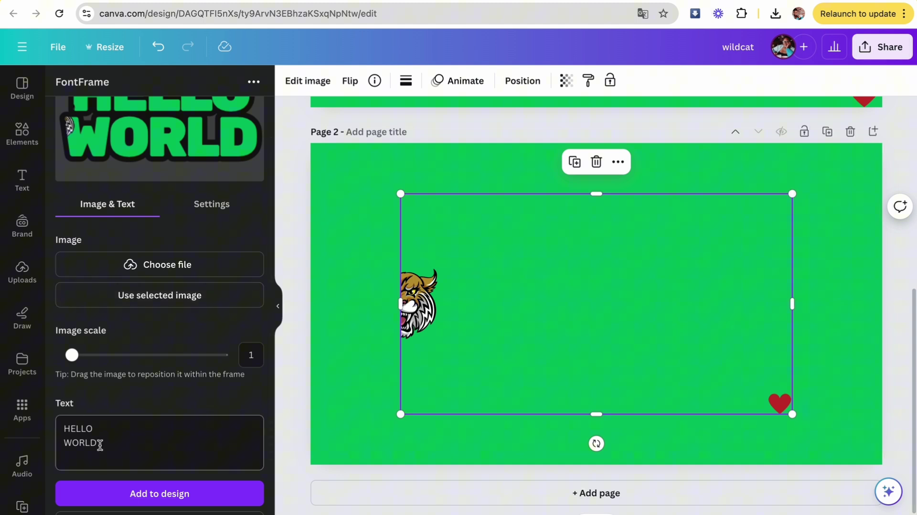
left_click_drag(100, 444, 52, 425)
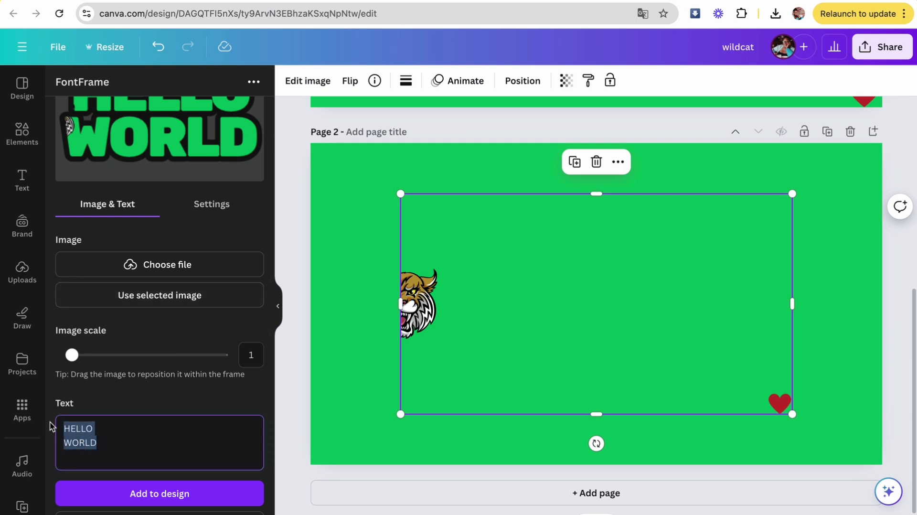
type("t")
key("BackSpace")
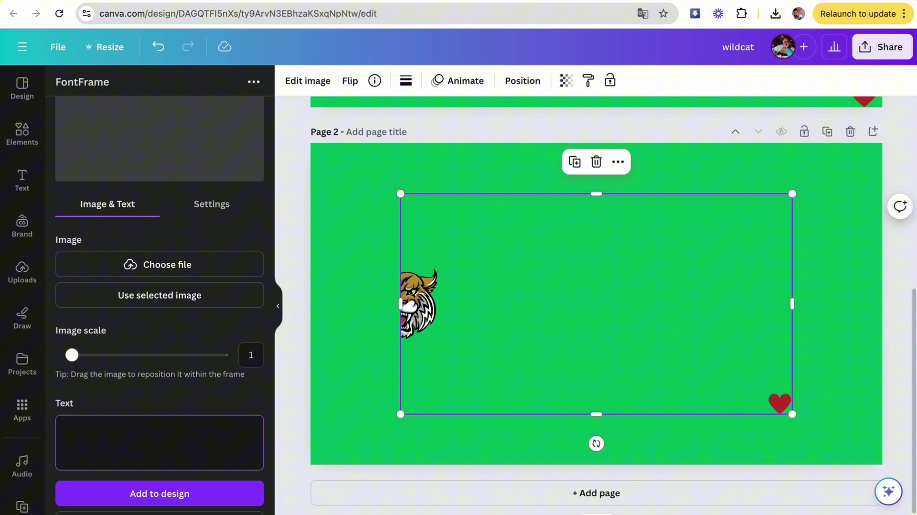
type("THEY")
key("Return")
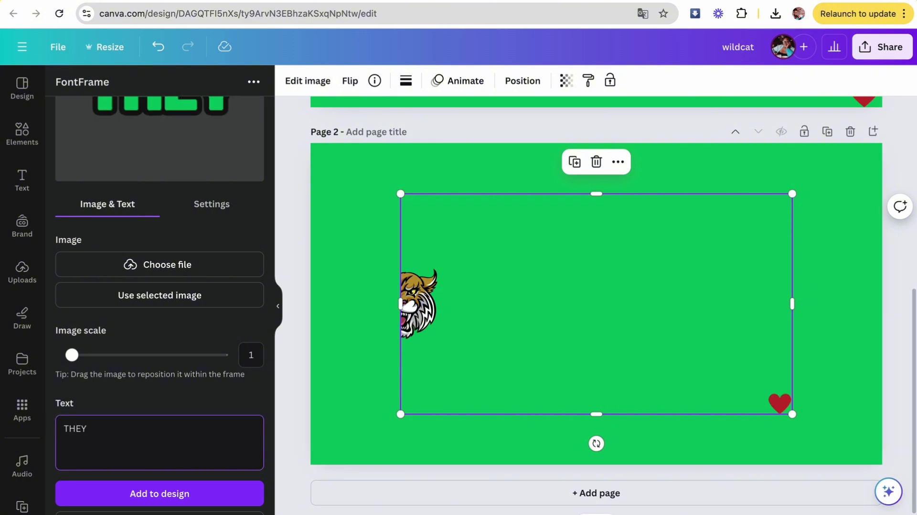
type("NOT")
key("Return")
type("LIK")
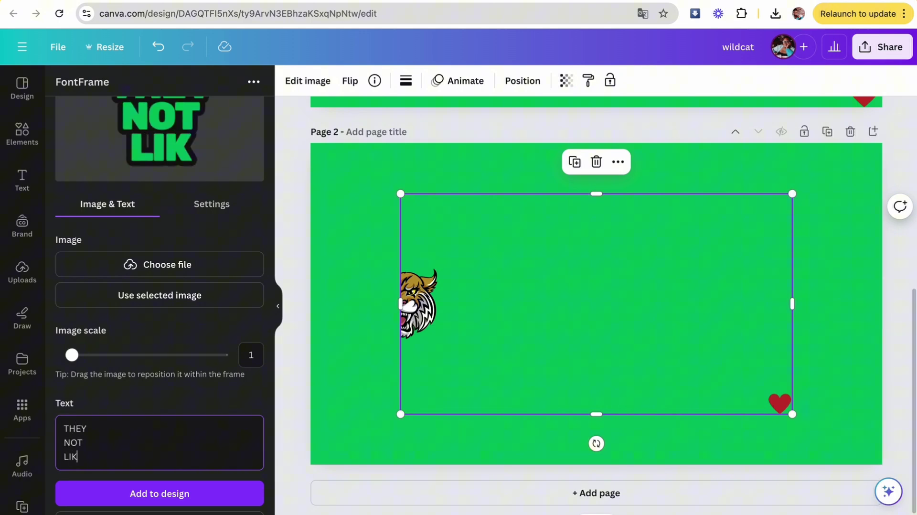
type("E")
key("Return")
type("US")
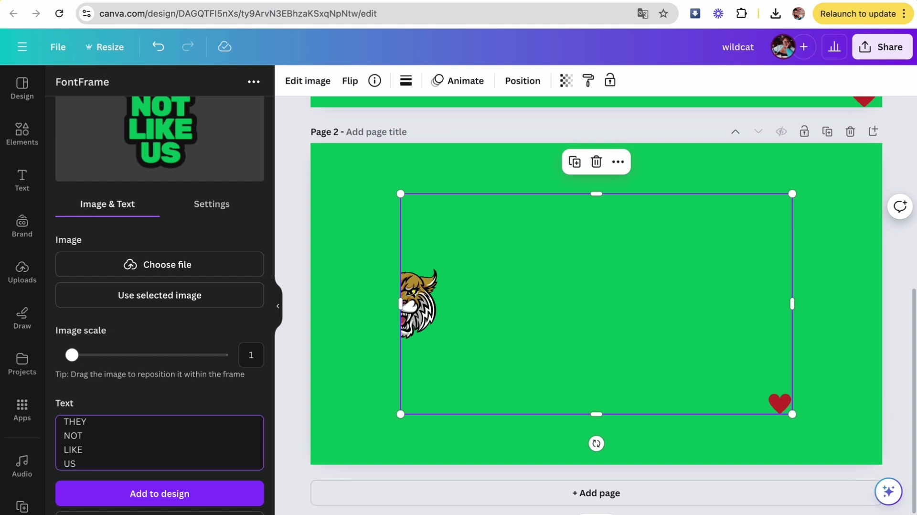
Set the FontFrame lettering font to Anton and left-align the lines
left_click(222, 211)
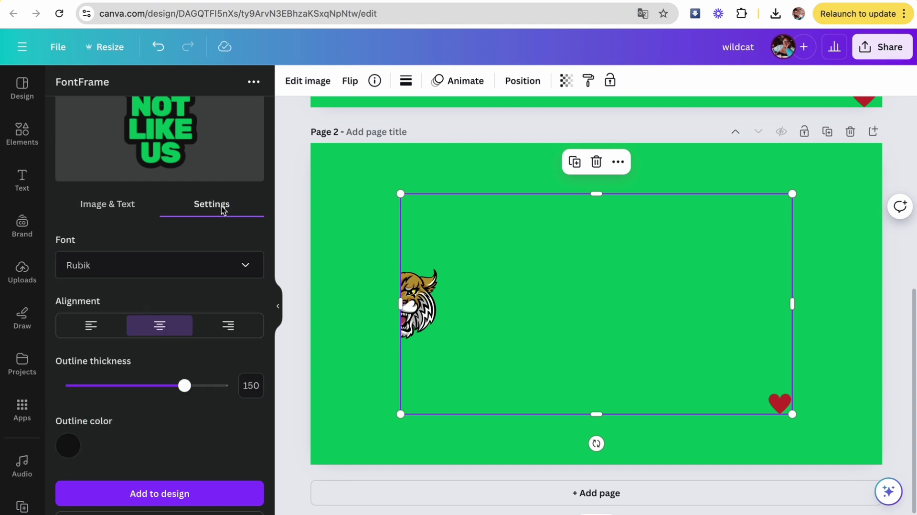
left_click(171, 276)
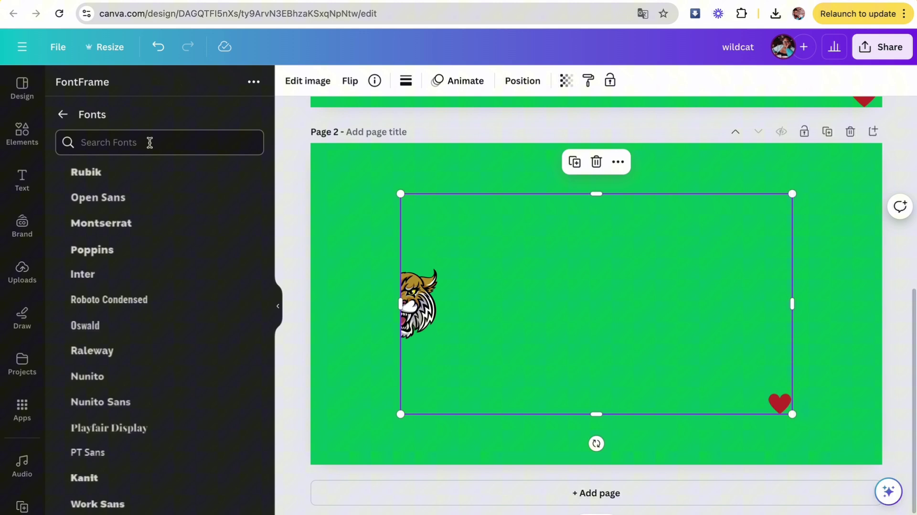
type("ANTON")
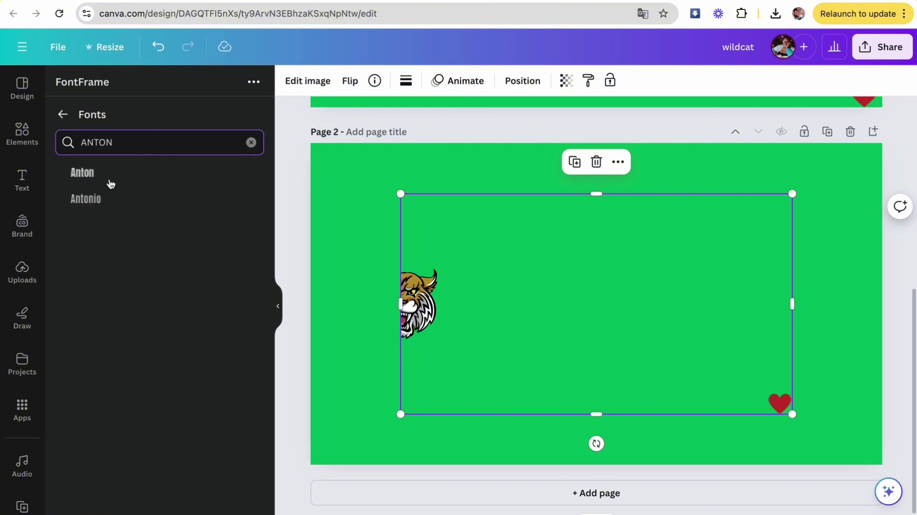
left_click(109, 182)
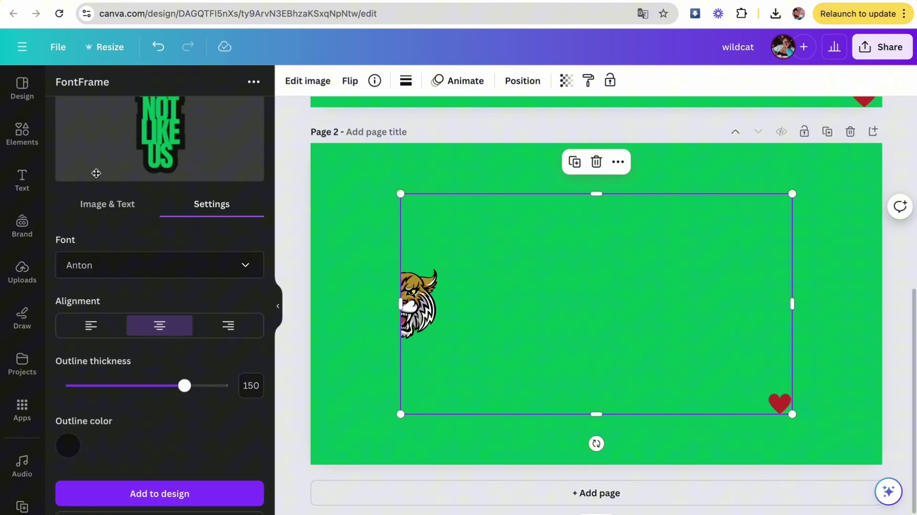
left_click(90, 325)
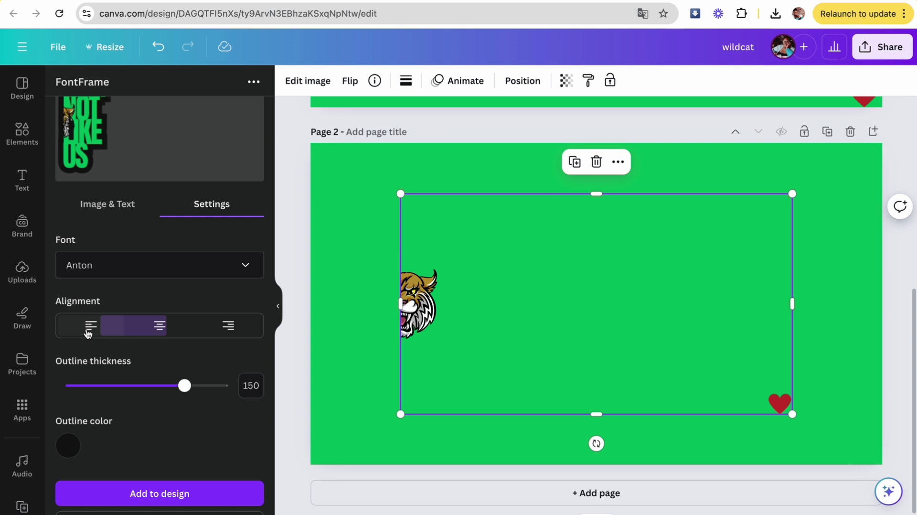
Set the outline thickness to 8 and adjust the letter spacing
scroll(91, 330, "down", 2)
left_click_drag(130, 457, 142, 456)
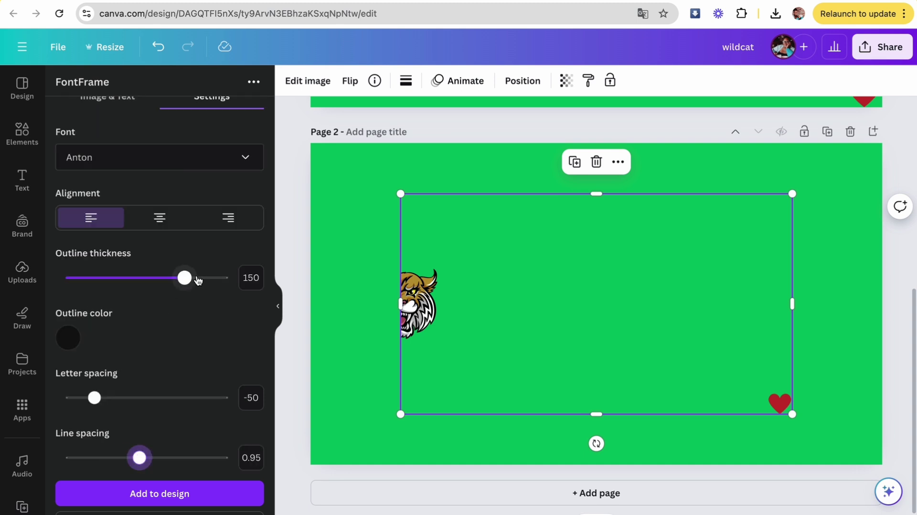
left_click_drag(189, 280, 79, 280)
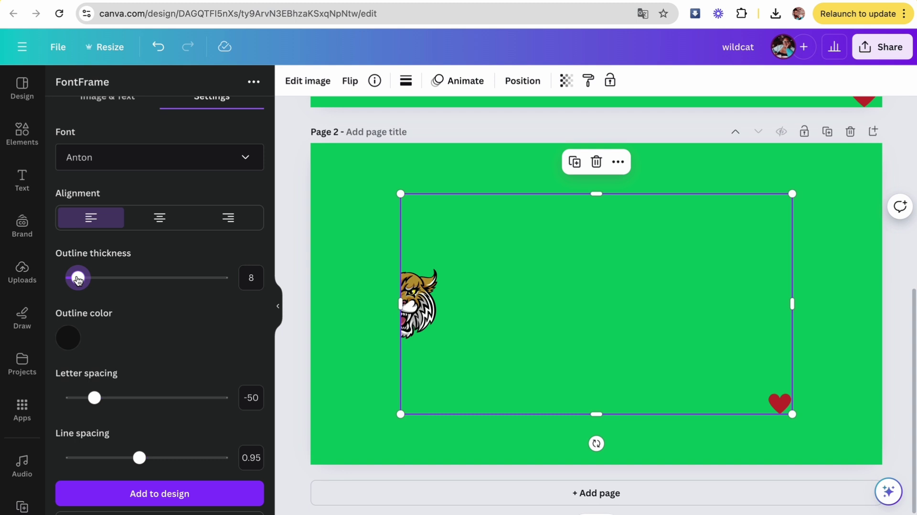
mouse_move(94, 398)
left_mouse_down()
mouse_move(64, 400)
mouse_move(103, 402)
left_mouse_up()
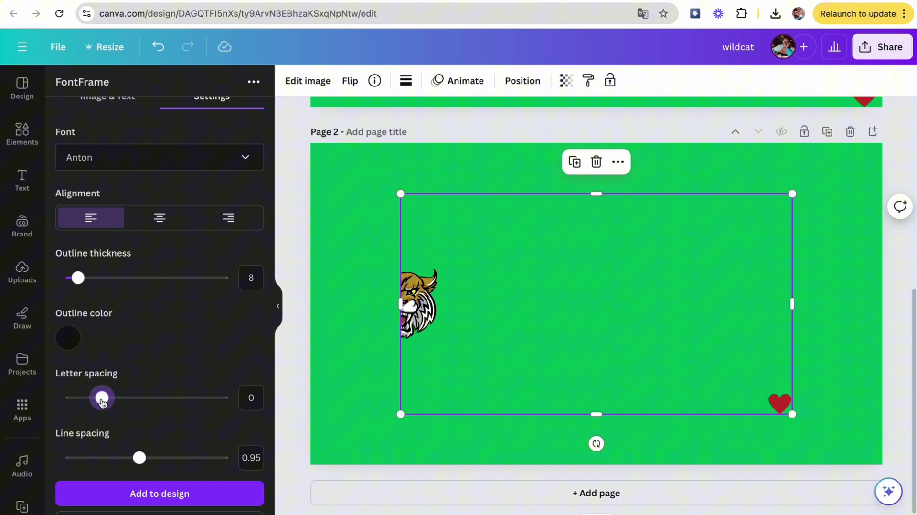
scroll(74, 156, "up", 3)
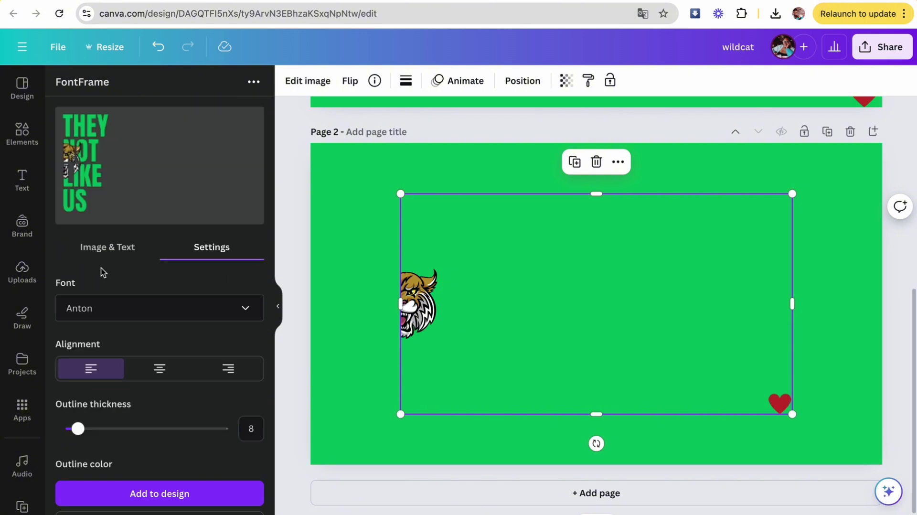
Shrink the wildcat fill image to scale 1.7 and reposition it within the lettering
left_click(101, 255)
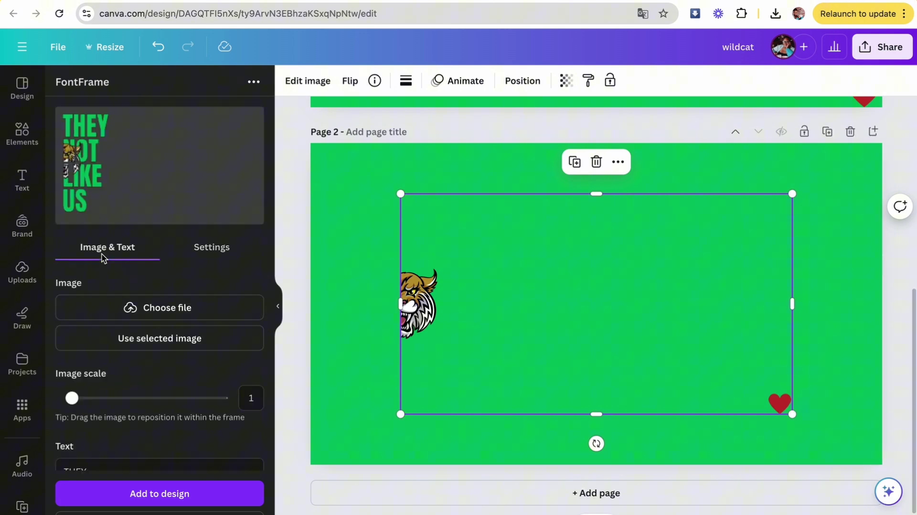
scroll(87, 379, "down", 1)
left_click_drag(73, 366, 109, 367)
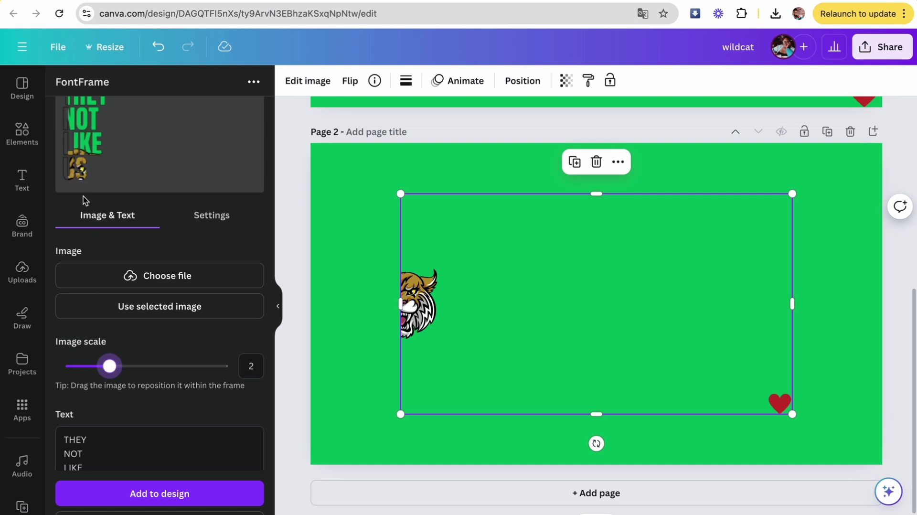
scroll(83, 200, "up", 1)
left_click_drag(85, 191, 77, 164)
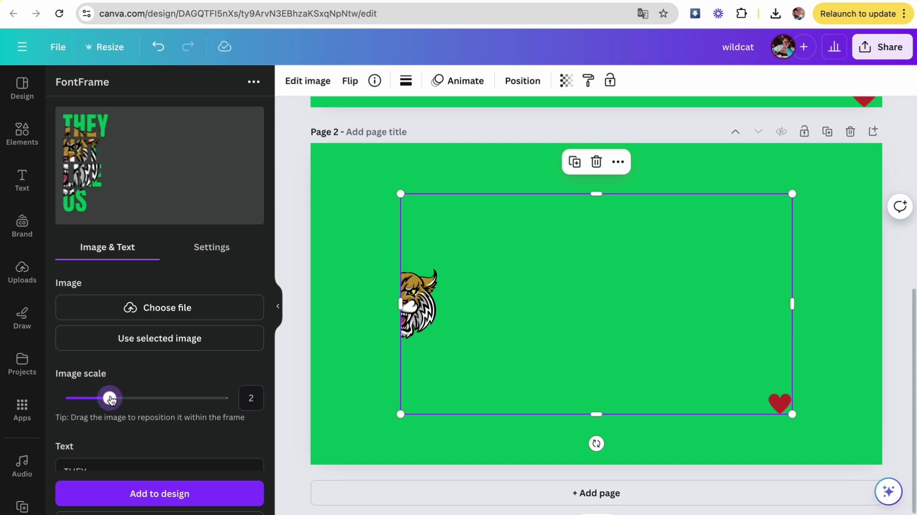
left_click_drag(109, 399, 99, 400)
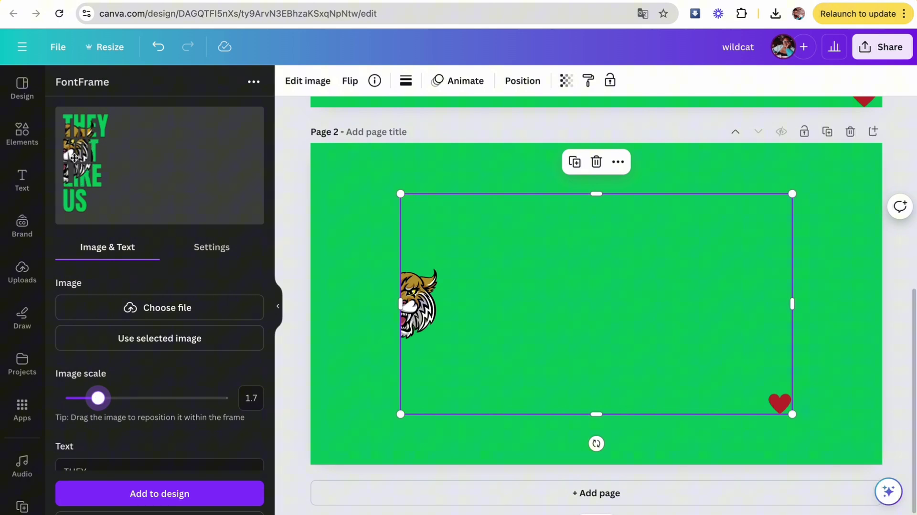
left_click_drag(74, 158, 76, 162)
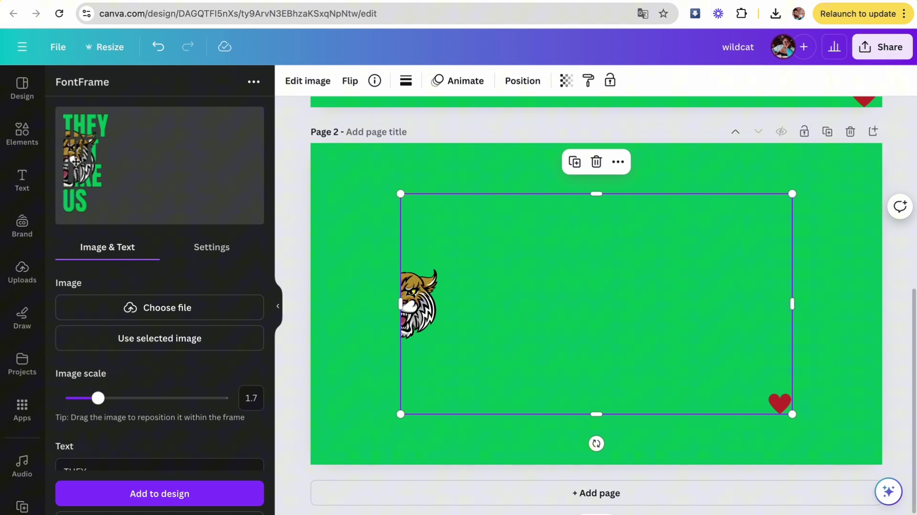
Add a new Page 3 with the wildcat lettering and give it a white background
left_click(625, 493)
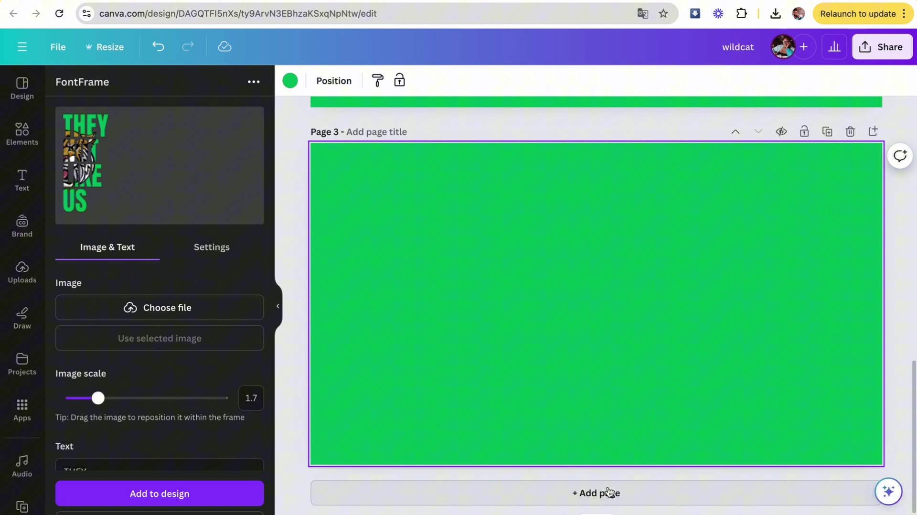
left_click(206, 499)
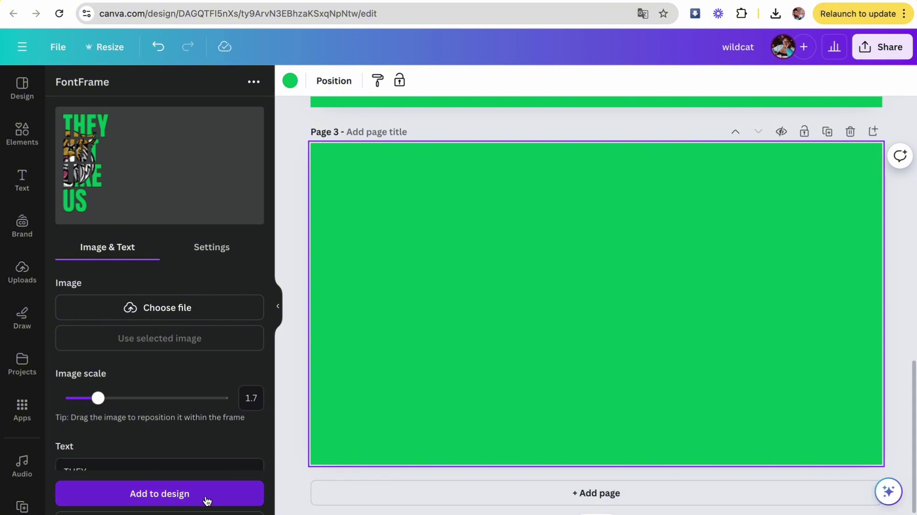
left_click(426, 186)
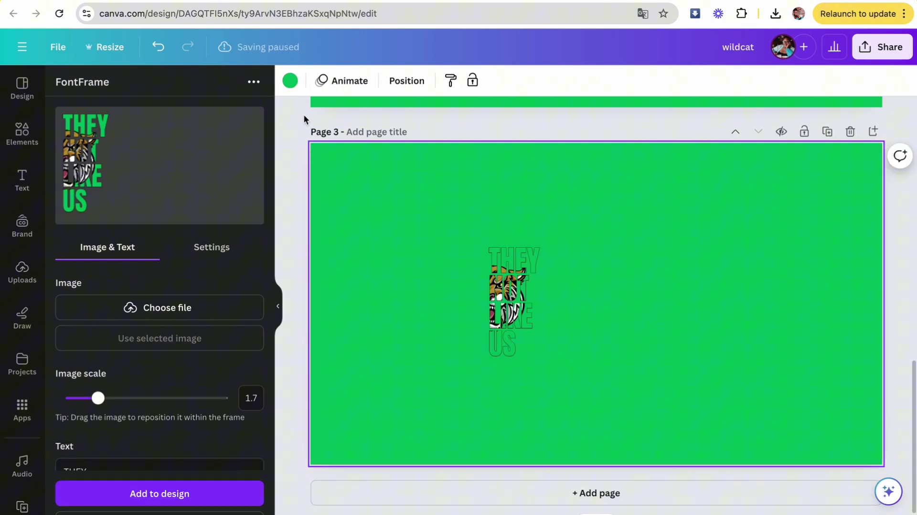
left_click(290, 80)
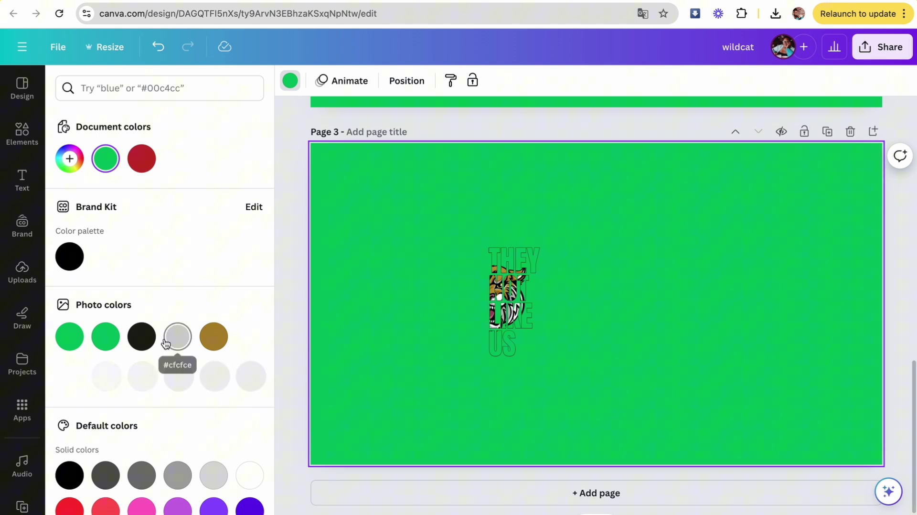
scroll(166, 344, "down", 2)
left_click(253, 399)
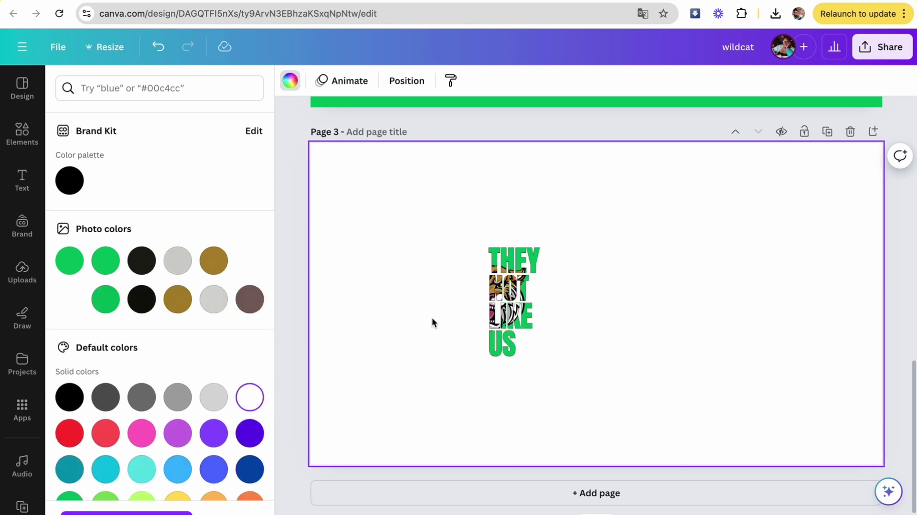
Narrow and enlarge the THEY NOT LIKE US FontFrame, then move it right of centre
left_click(531, 296)
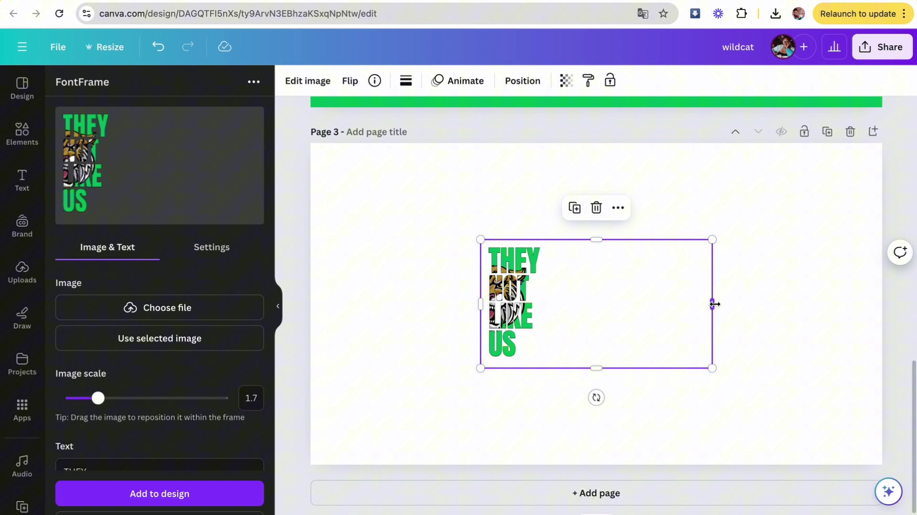
left_click_drag(715, 304, 551, 304)
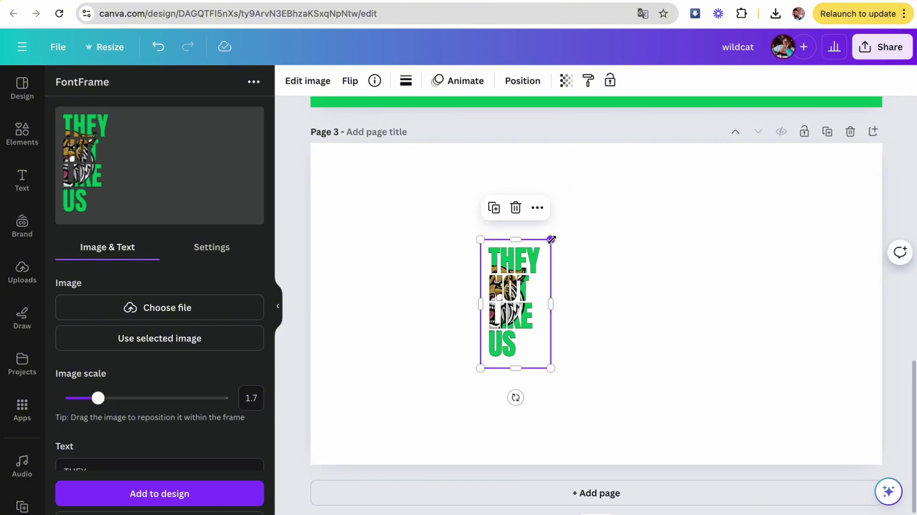
left_click_drag(551, 239, 597, 165)
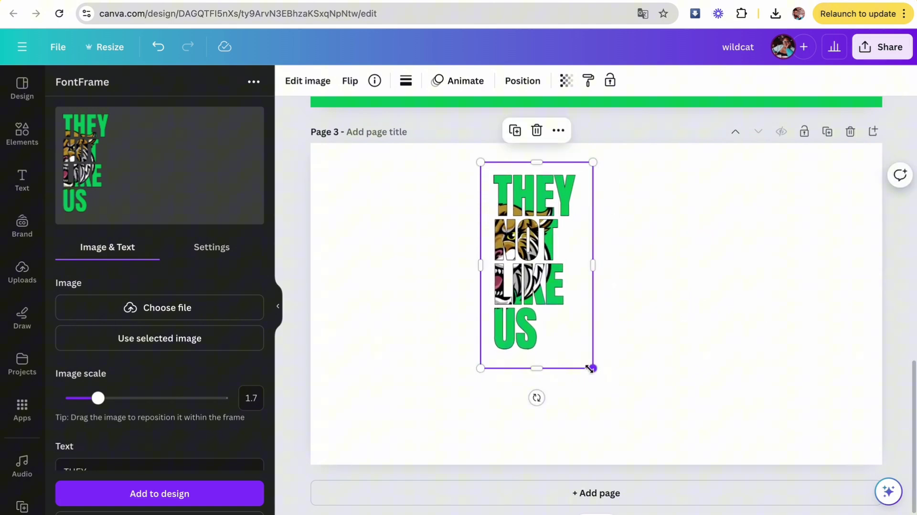
left_click_drag(590, 369, 650, 475)
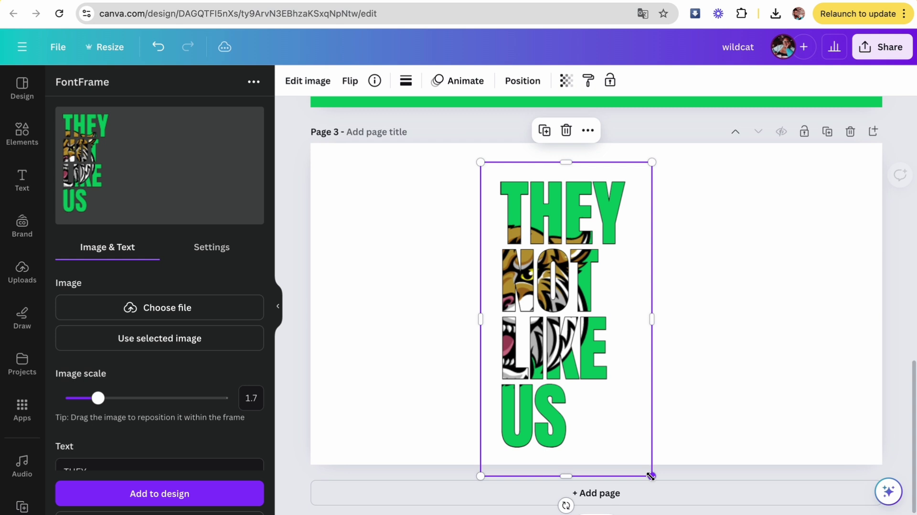
left_click_drag(532, 306, 590, 301)
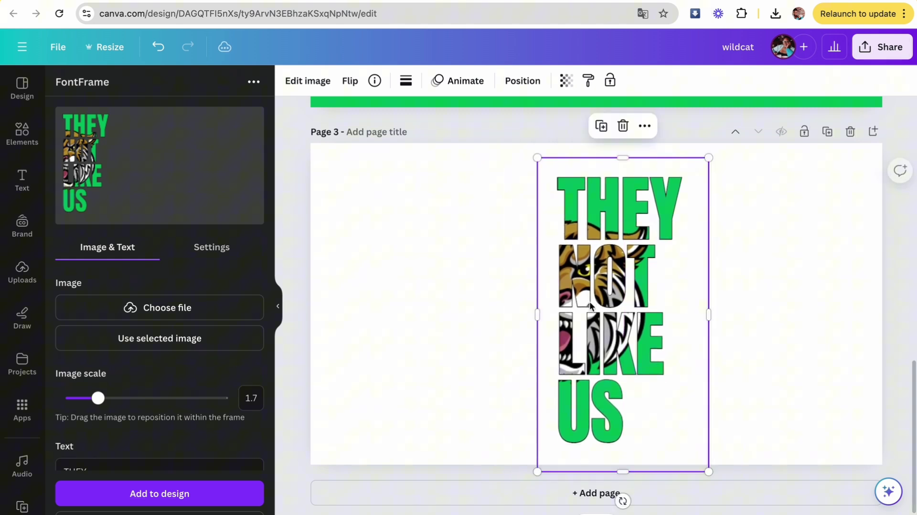
Add the recently used wildcat face graphic, enlarge it and overlap the lettering's left side
left_click(22, 133)
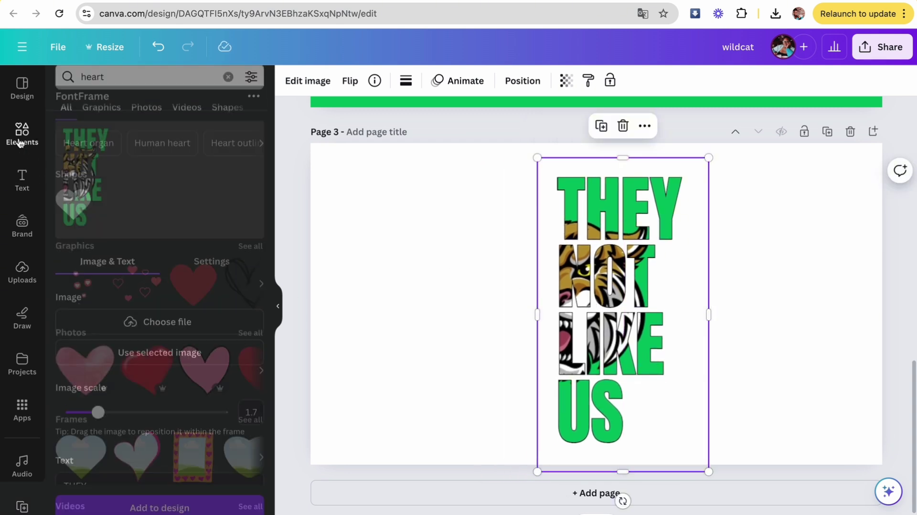
left_click(228, 88)
left_click(138, 193)
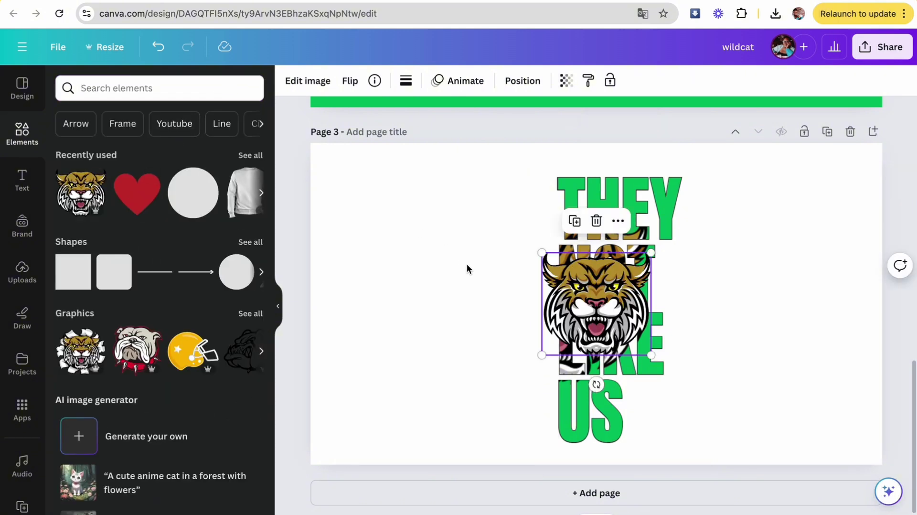
left_click_drag(603, 320, 498, 311)
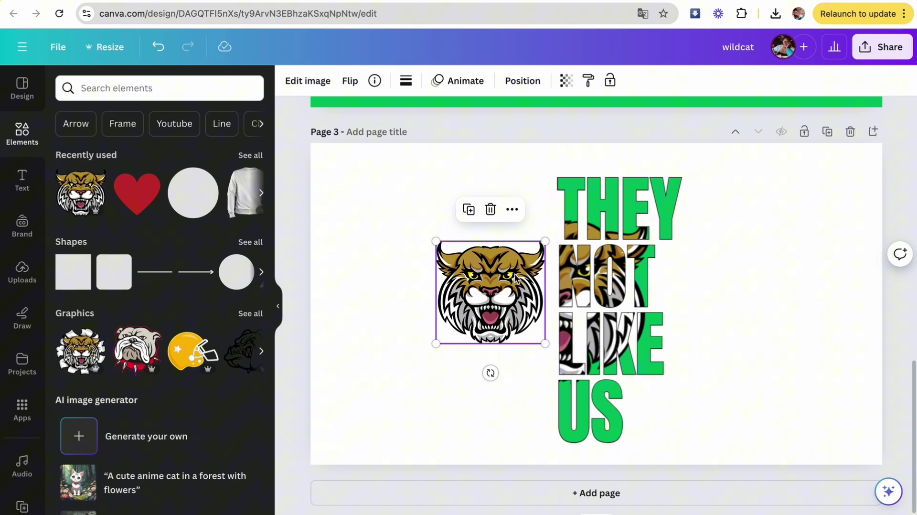
left_click_drag(499, 294, 500, 272)
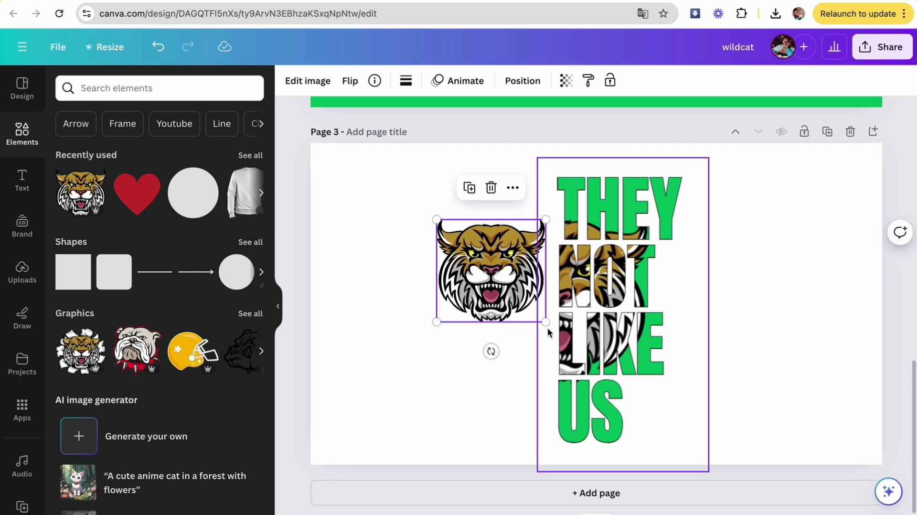
left_click_drag(545, 322, 598, 392)
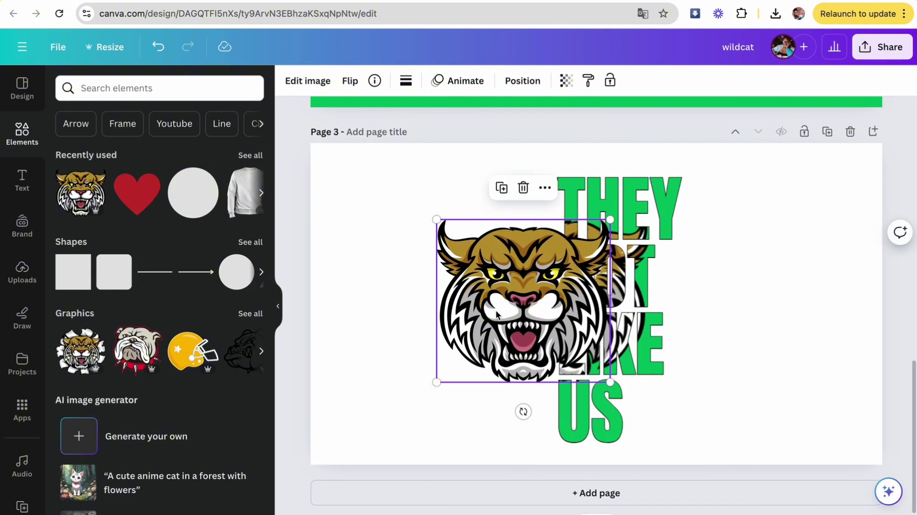
left_click_drag(497, 314, 530, 310)
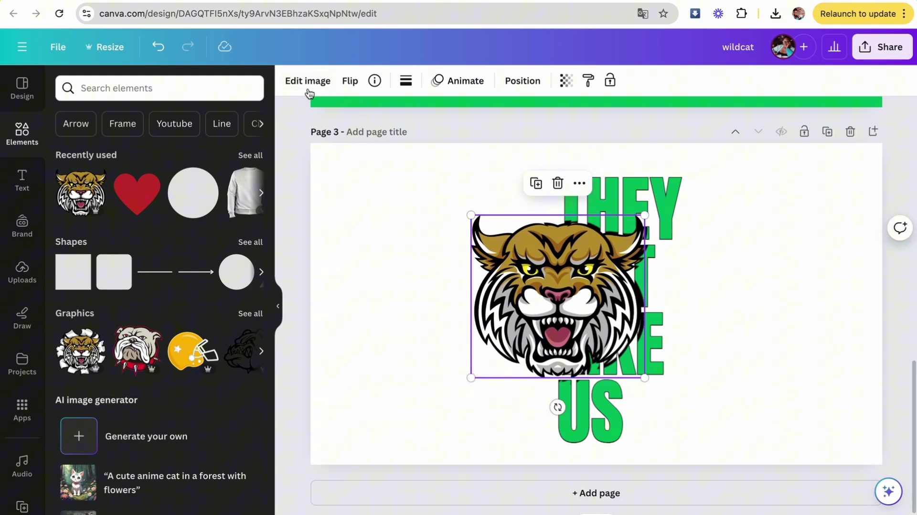
Crop the wildcat image down to its left half
left_click(308, 81)
left_click(238, 85)
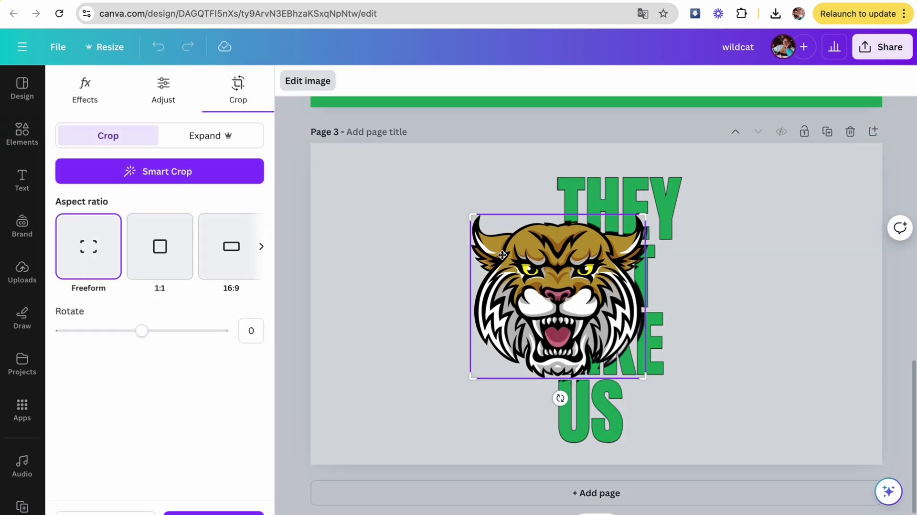
left_click_drag(645, 219, 559, 218)
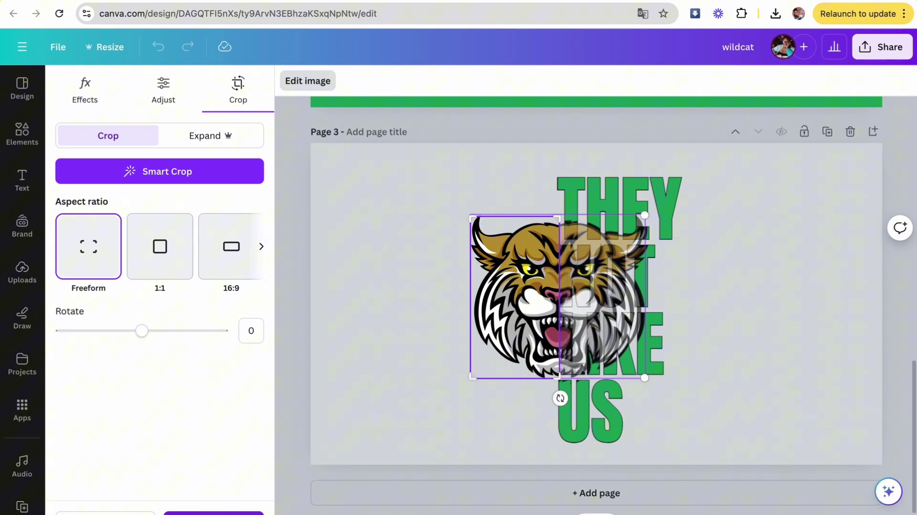
left_click(213, 513)
Slightly enlarge the half face and position it against the lettering
mouse_move(513, 305)
left_mouse_down()
mouse_move(499, 305)
mouse_move(513, 304)
left_mouse_up()
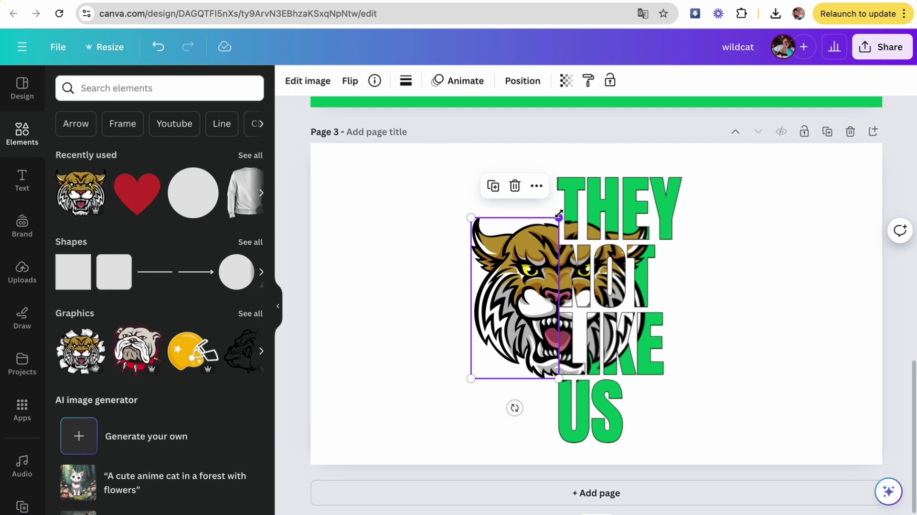
left_click_drag(560, 215, 561, 214)
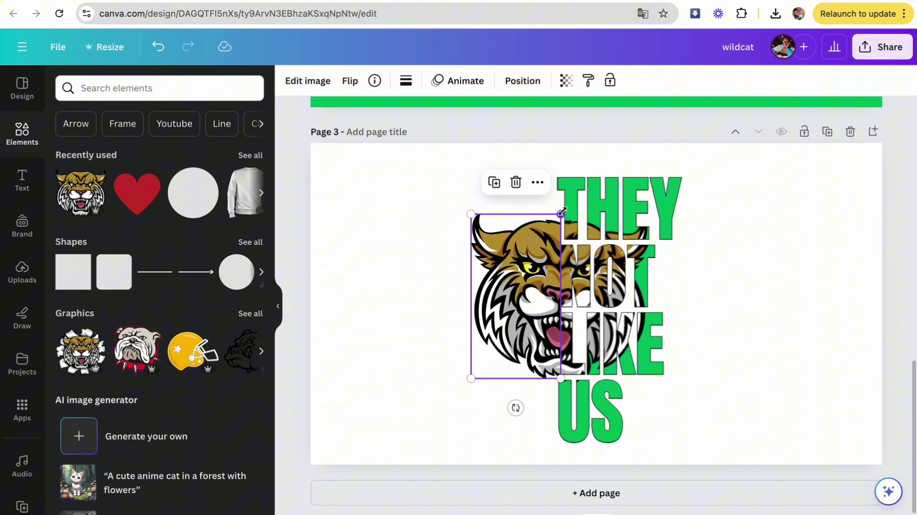
left_click_drag(526, 253, 524, 254)
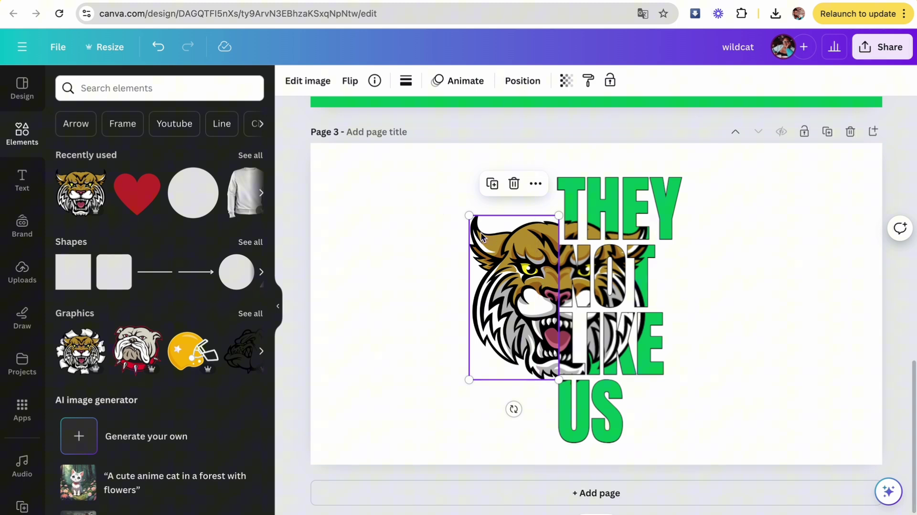
Nudge the half wildcat face slightly down so it lines up with the lettering
left_click(428, 245)
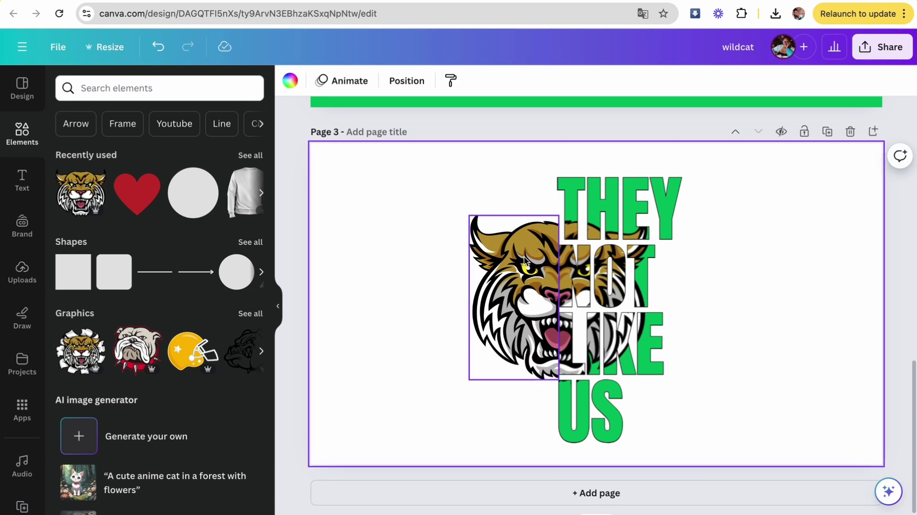
left_click_drag(524, 259, 525, 262)
left_click(449, 256)
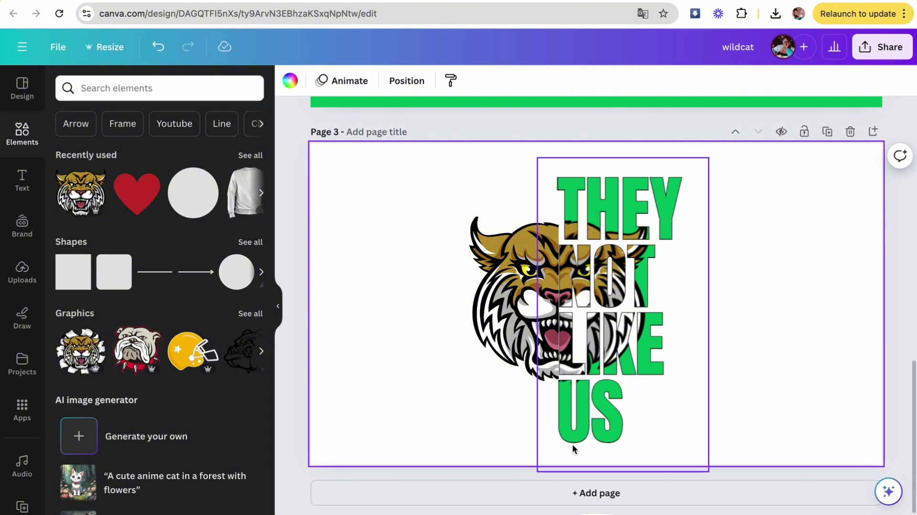
Download the design as PNG with a transparent background, saved as wildcat.zip
left_click(882, 53)
left_click(701, 385)
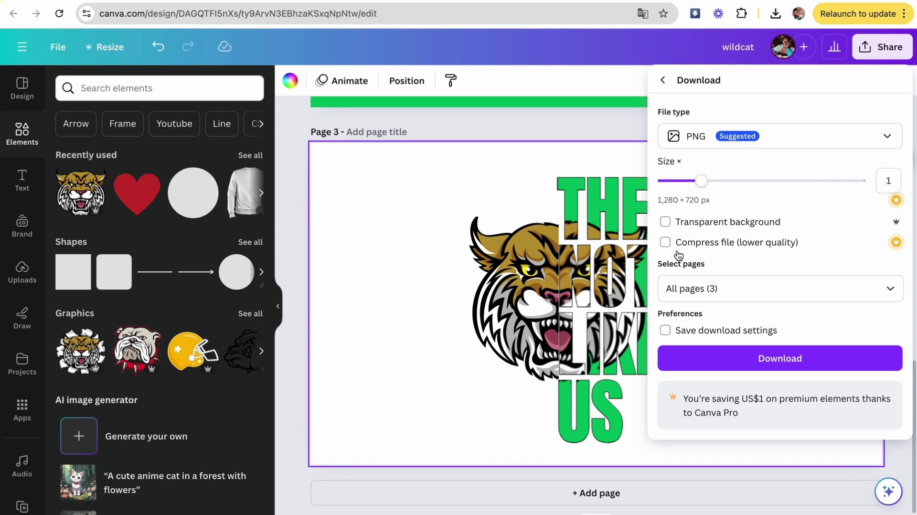
left_click(665, 222)
left_click(775, 361)
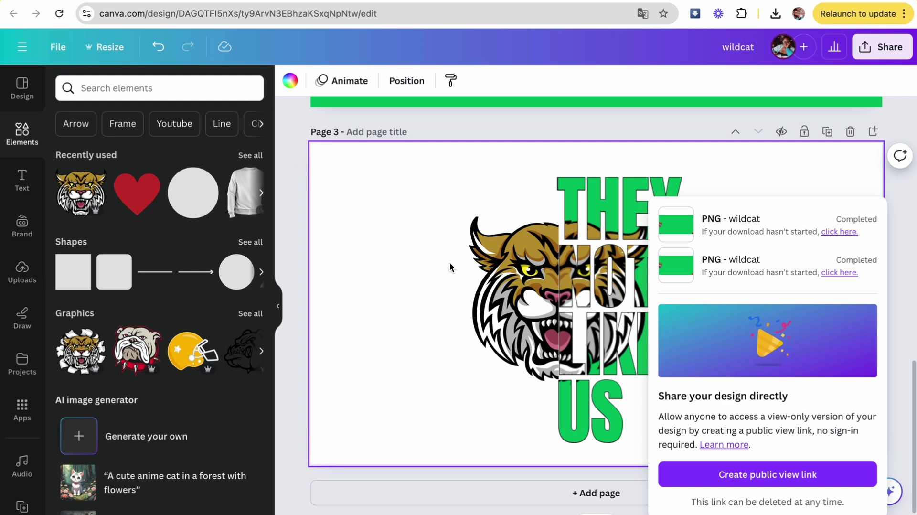
left_click(394, 248)
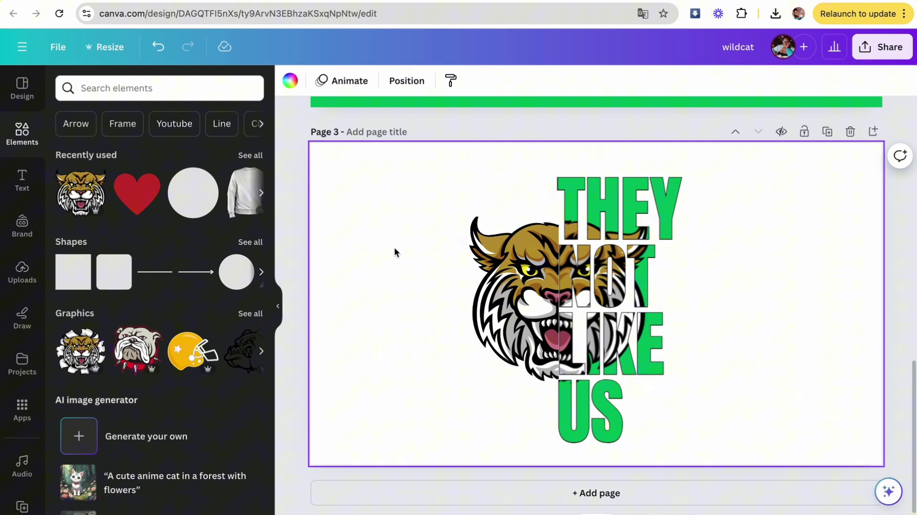